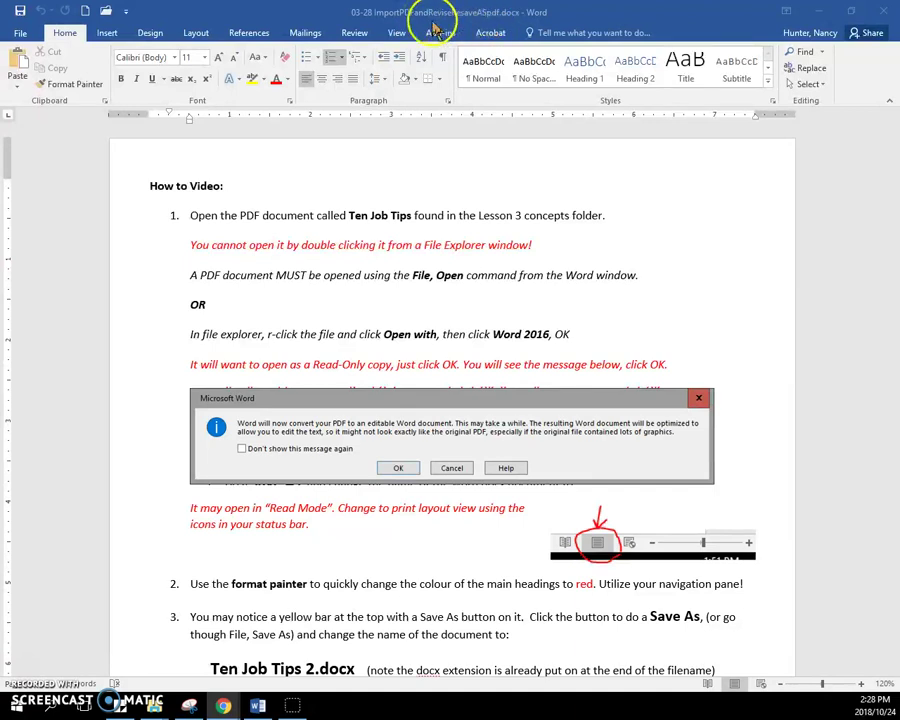
# - Select, then deselect, the 'File, Open' words in the handout text
pyautogui.click(310, 220)
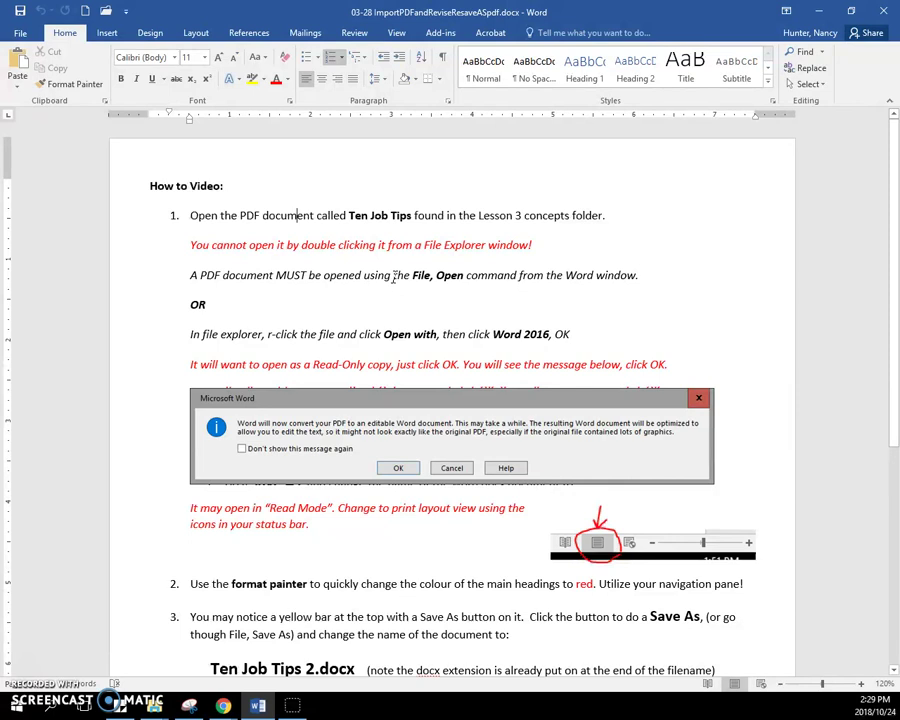
pyautogui.moveTo(393, 278); pyautogui.dragTo(469, 284)
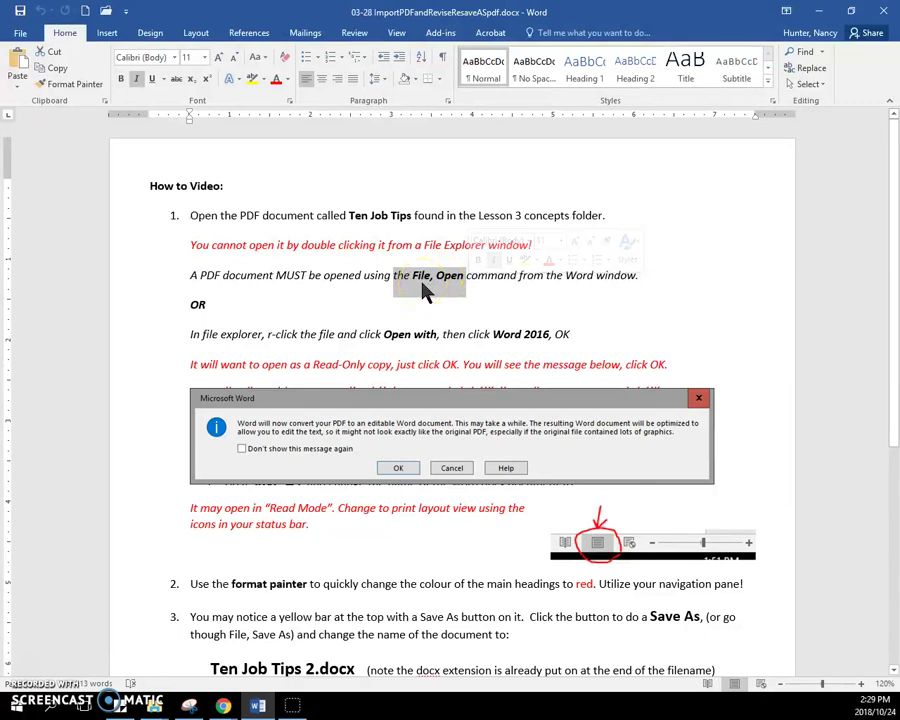
pyautogui.click(367, 274)
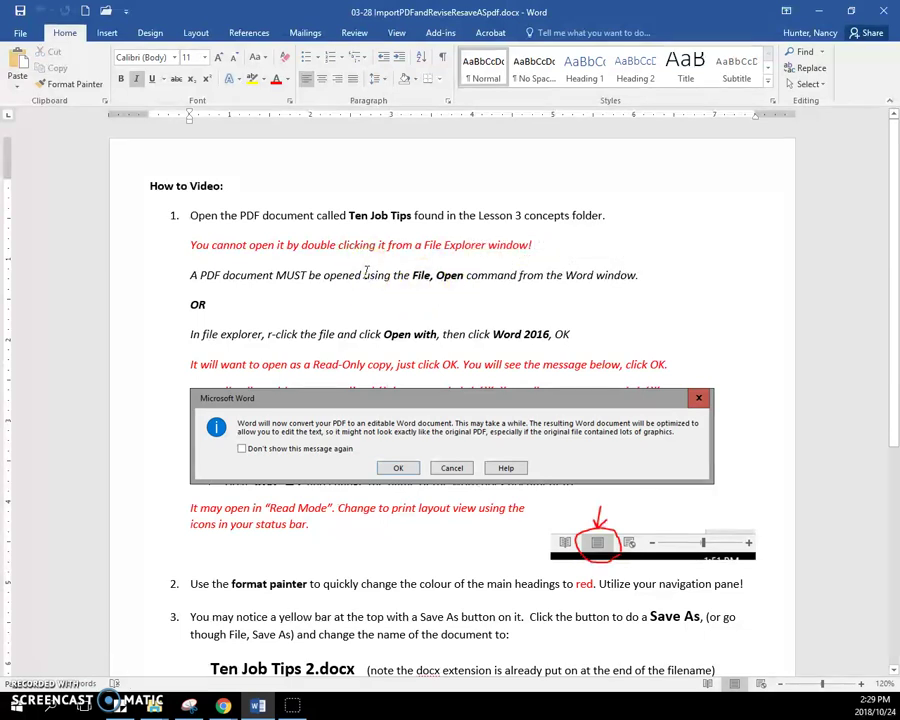
# - Open Ten Job Tips - Copy.pdf from Lesson 3 Concepts as a read-only copy
pyautogui.click(20, 33)
pyautogui.click(30, 121)
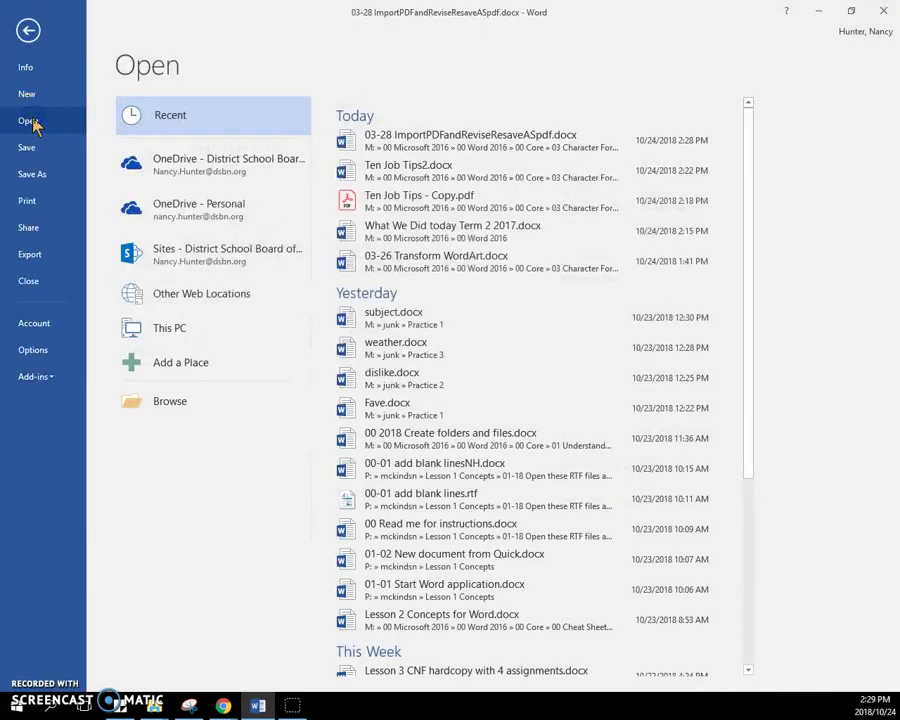
pyautogui.click(128, 400)
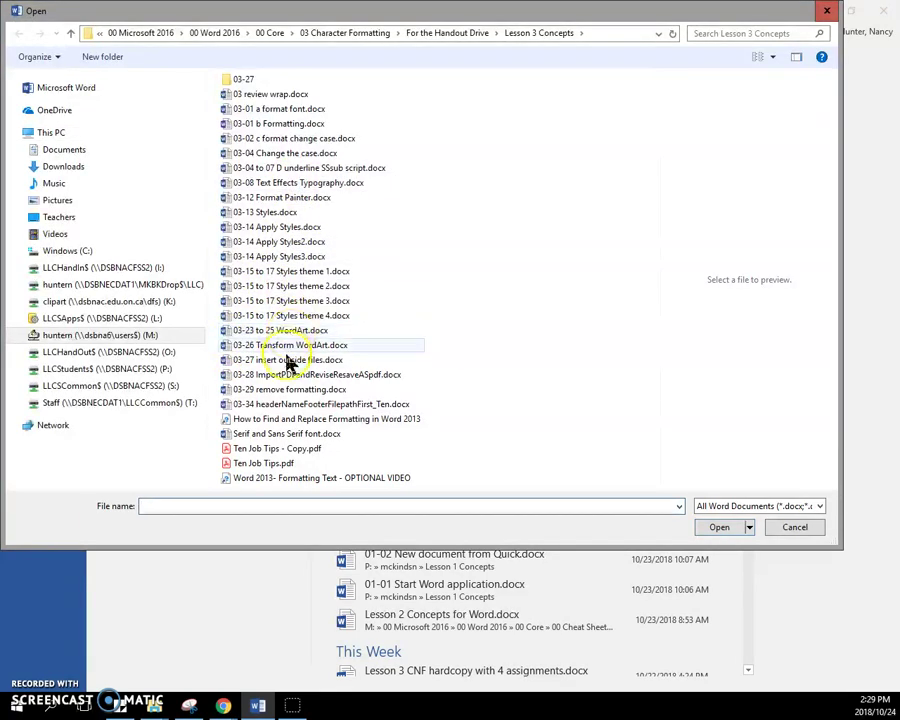
pyautogui.click(303, 455)
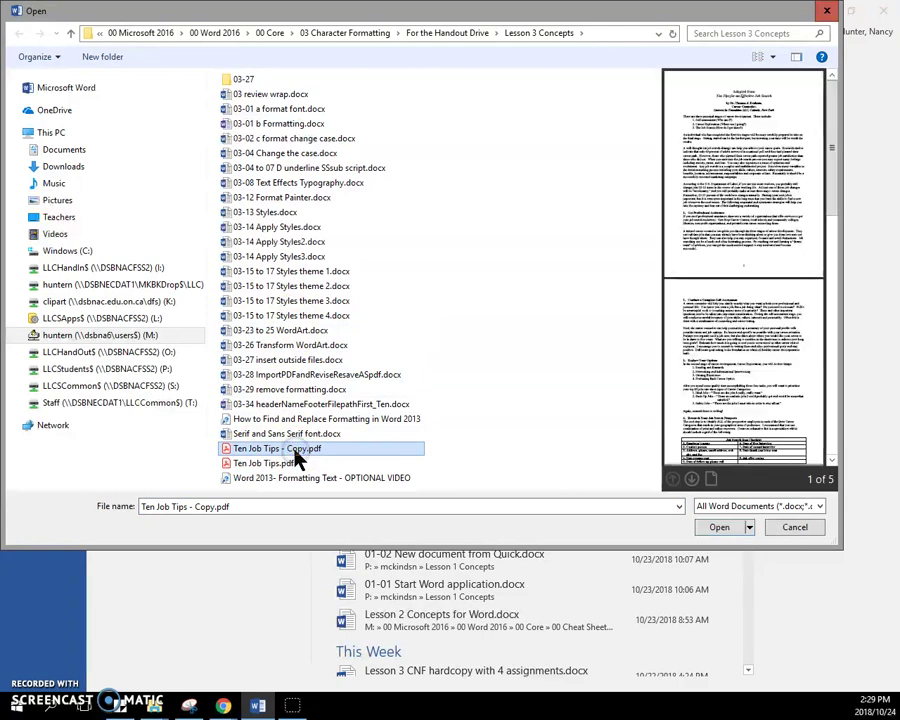
pyautogui.click(716, 530)
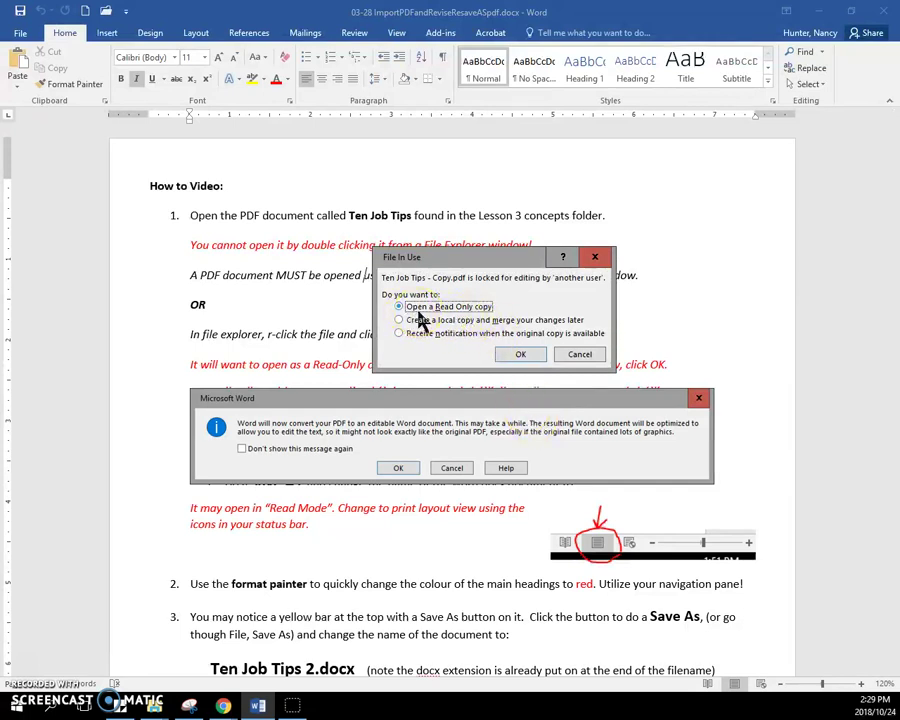
pyautogui.click(450, 314)
pyautogui.click(518, 357)
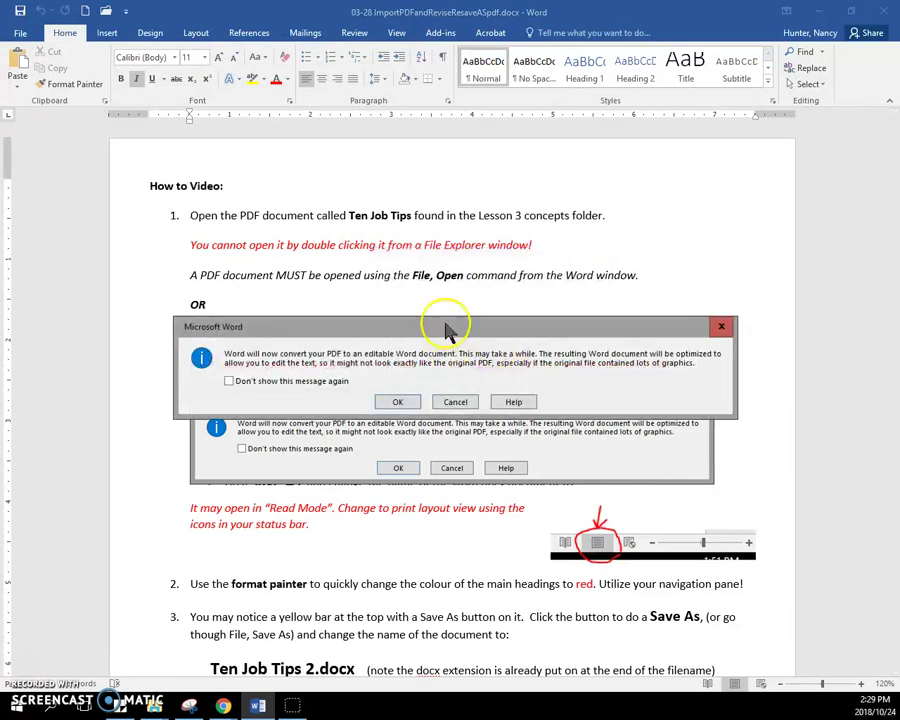
# - Move the conversion notice aside and accept converting the PDF to an editable document
pyautogui.moveTo(450, 322); pyautogui.dragTo(462, 196)
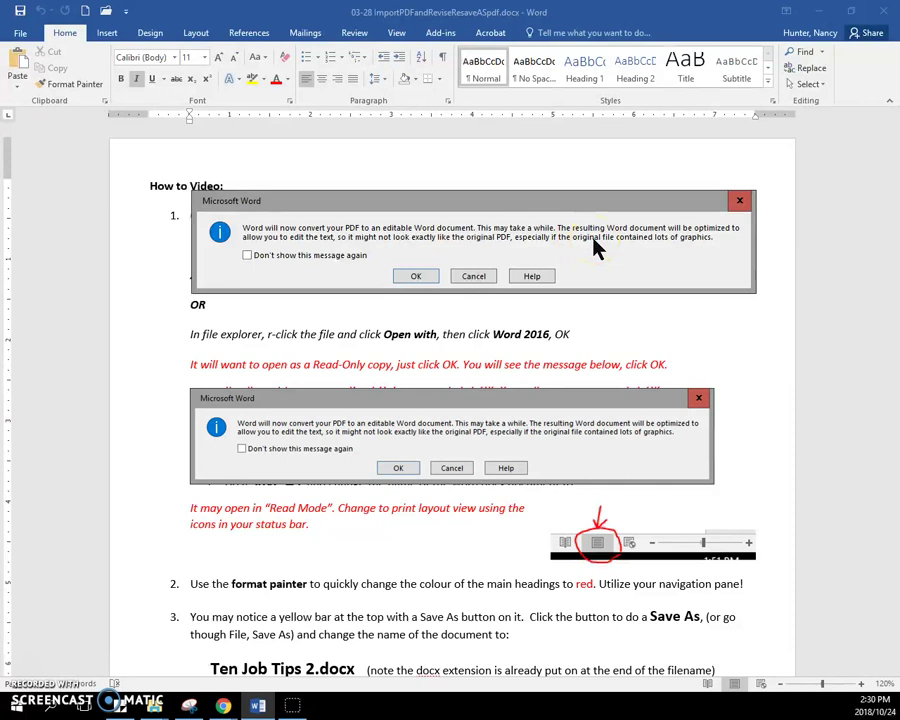
pyautogui.click(417, 276)
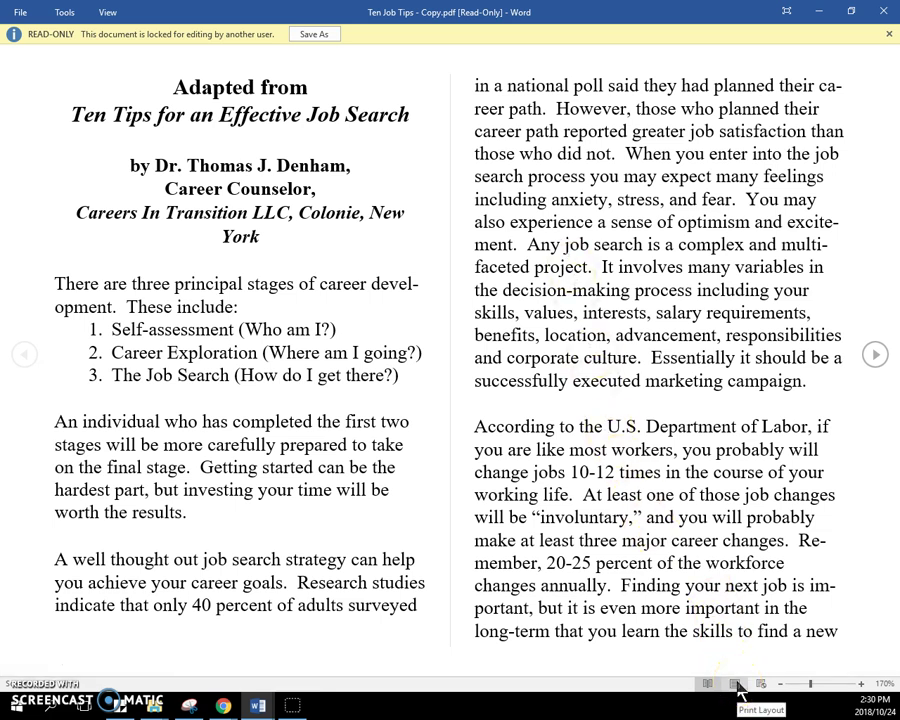
# - Switch from Read Mode to Print Layout and show the full ribbon with tabs and commands
pyautogui.click(737, 685)
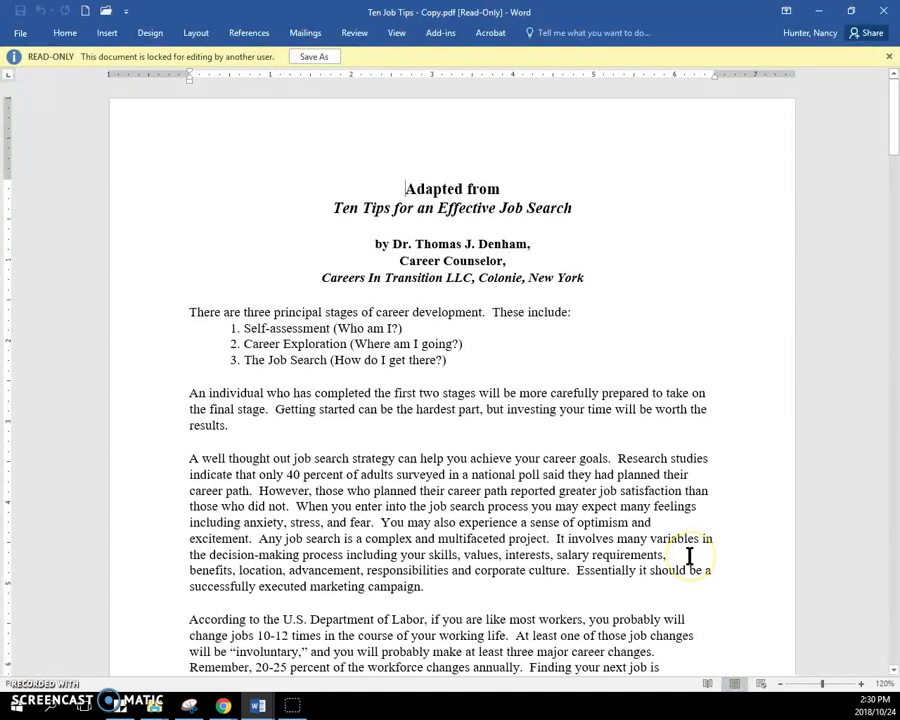
pyautogui.click(790, 12)
pyautogui.click(795, 128)
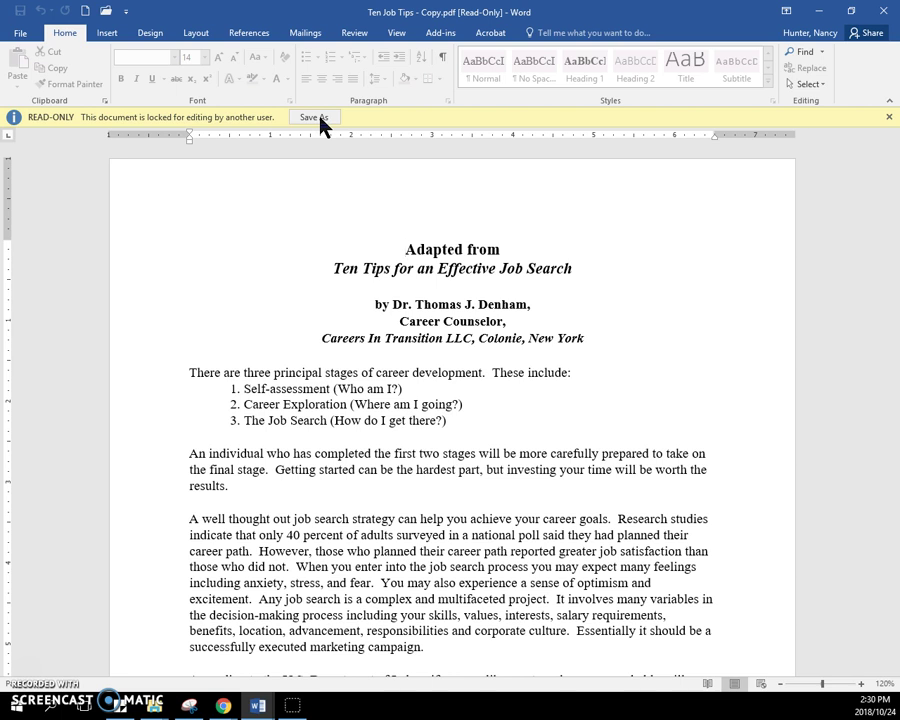
# - Change the file name from 'Ten Job Tips - Copy' to 'Ten Job Tips 2.docx' and save as Word Document
pyautogui.click(320, 119)
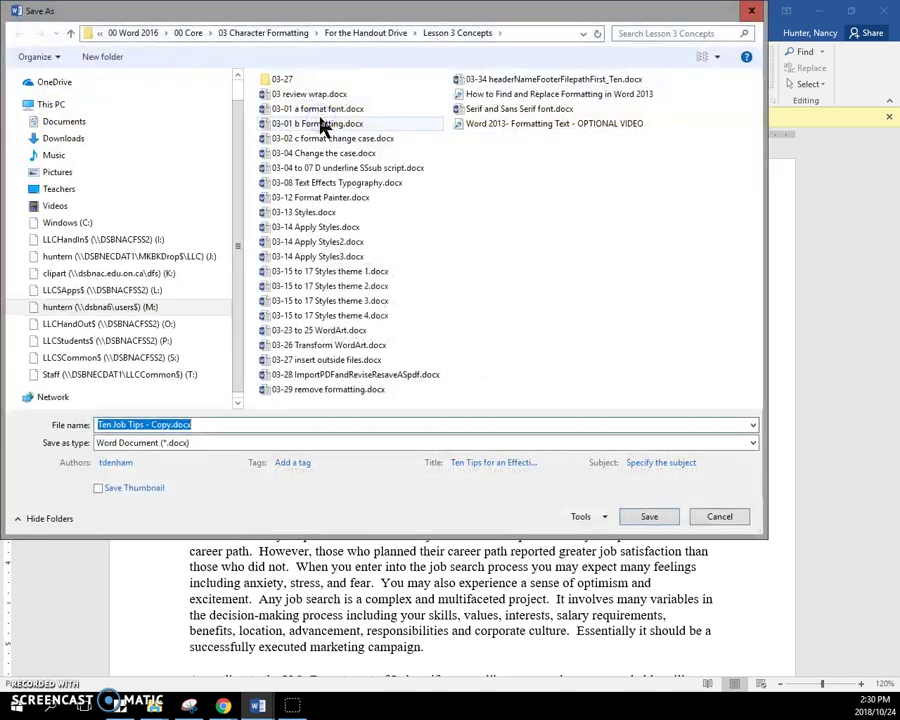
pyautogui.click(170, 424)
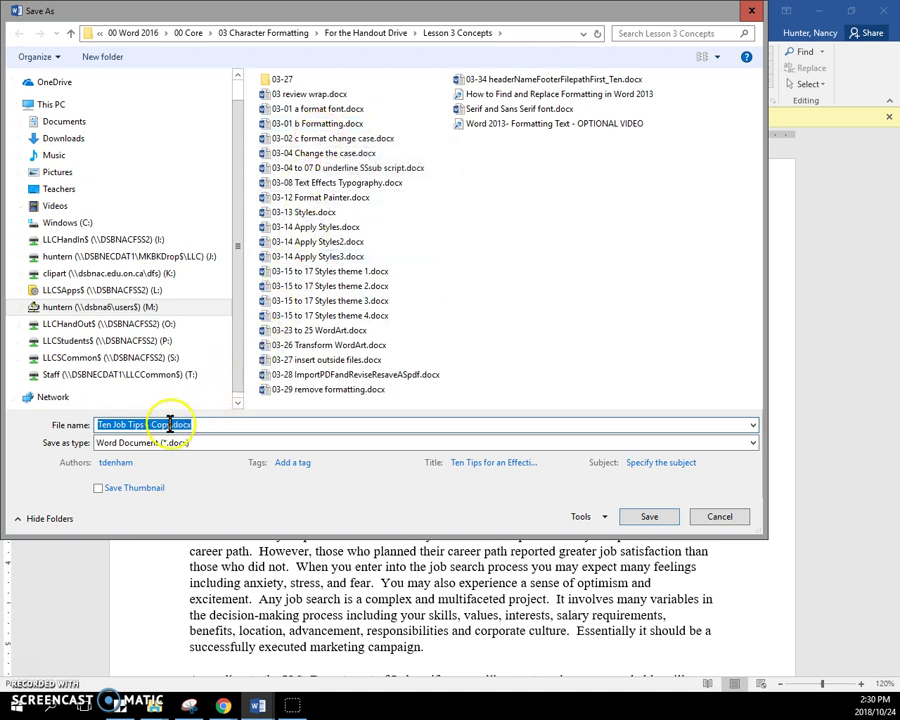
pyautogui.press('BackSpace')
pyautogui.press('BackSpace')
pyautogui.press('BackSpace')
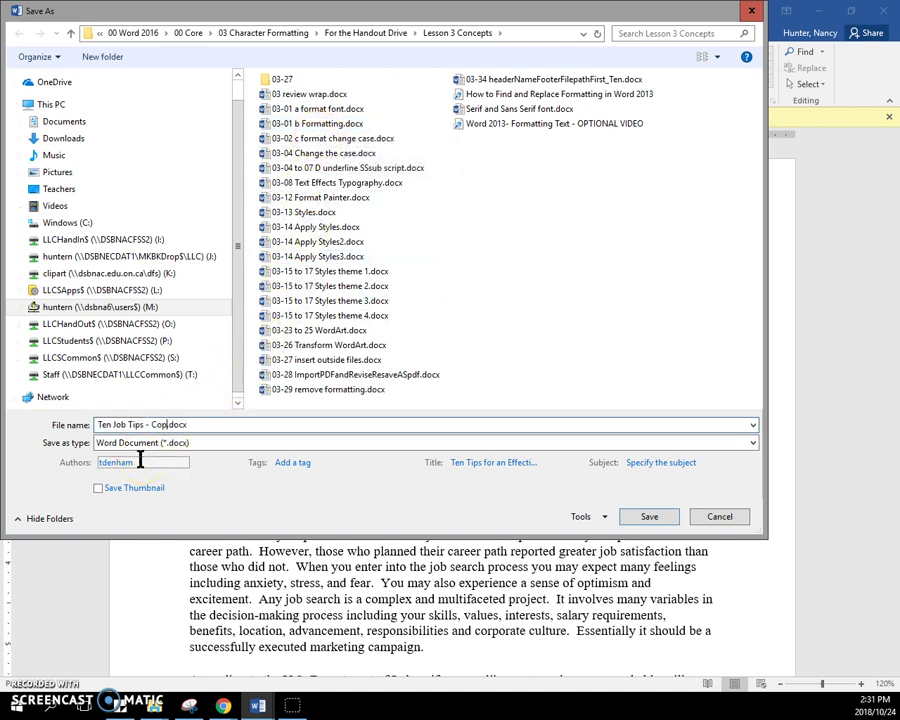
pyautogui.press('BackSpace')
pyautogui.press('BackSpace')
pyautogui.press('BackSpace')
pyautogui.write('2')
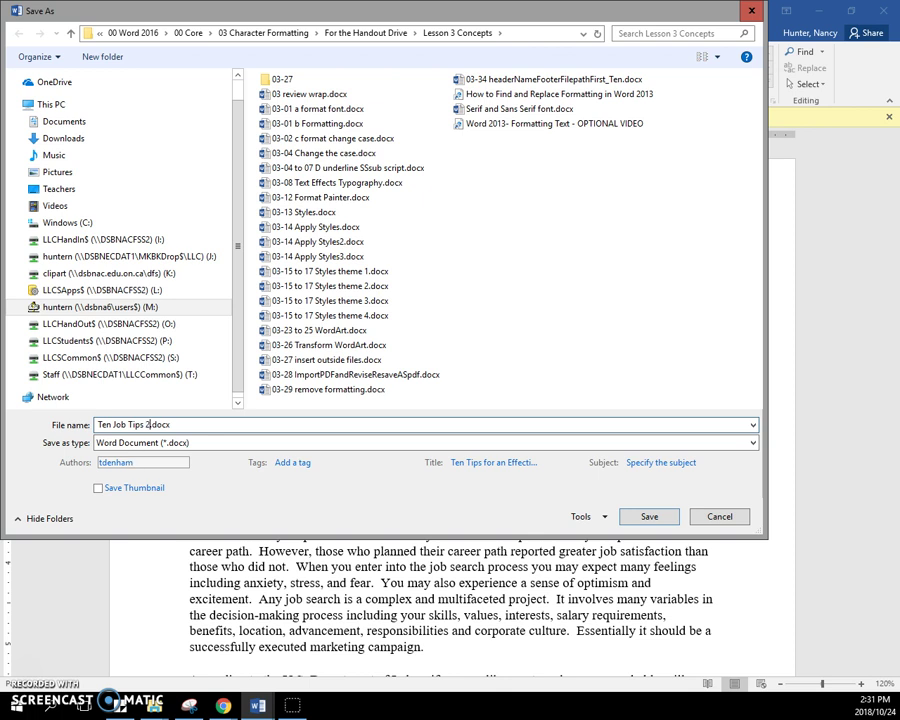
pyautogui.click(158, 443)
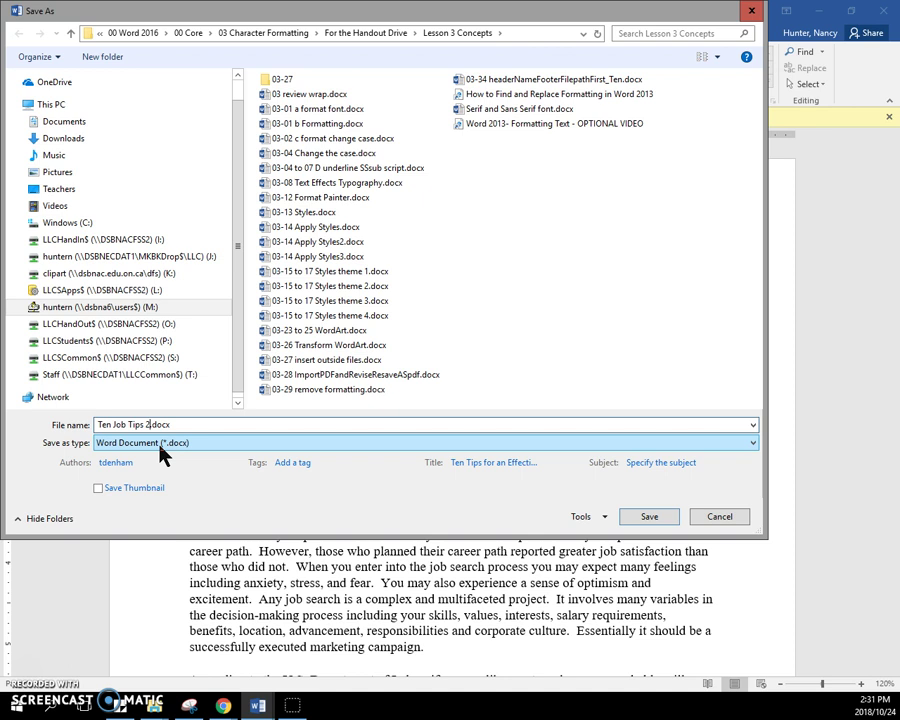
pyautogui.hotkey('shift', 'Tab')
pyautogui.click(175, 424)
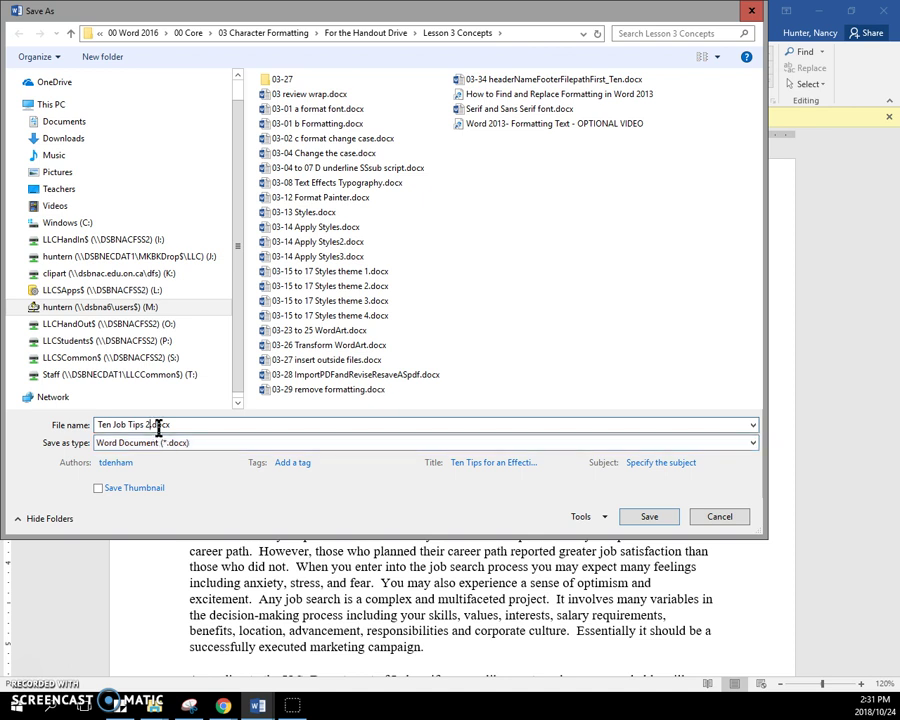
pyautogui.moveTo(175, 424); pyautogui.dragTo(149, 424)
pyautogui.click(650, 517)
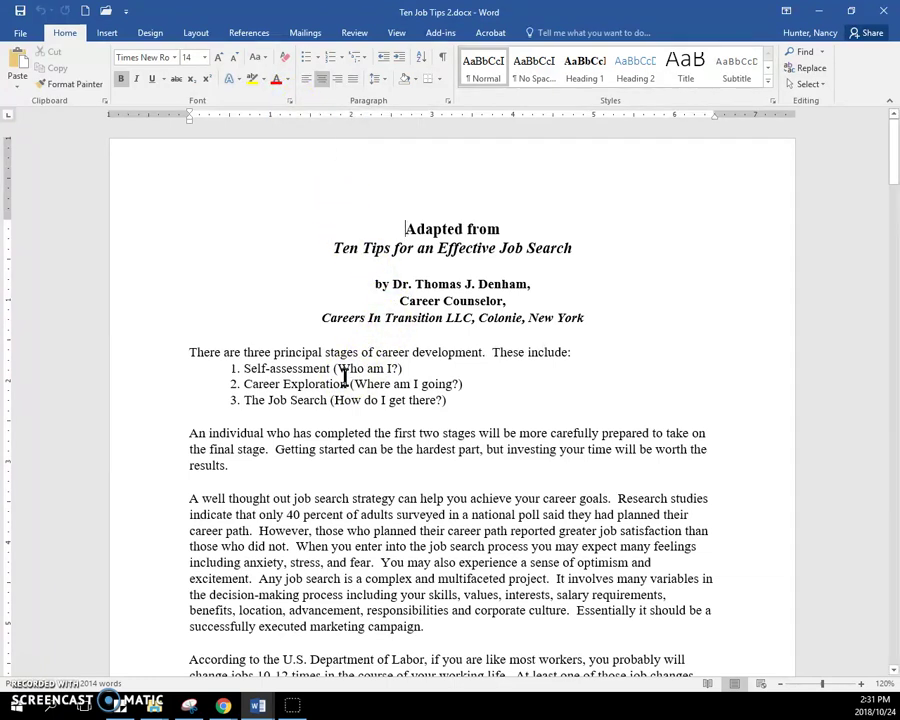
# - Place the cursor in the first numbered heading and open the Find navigation pane
pyautogui.scroll(-6, 344, 376)
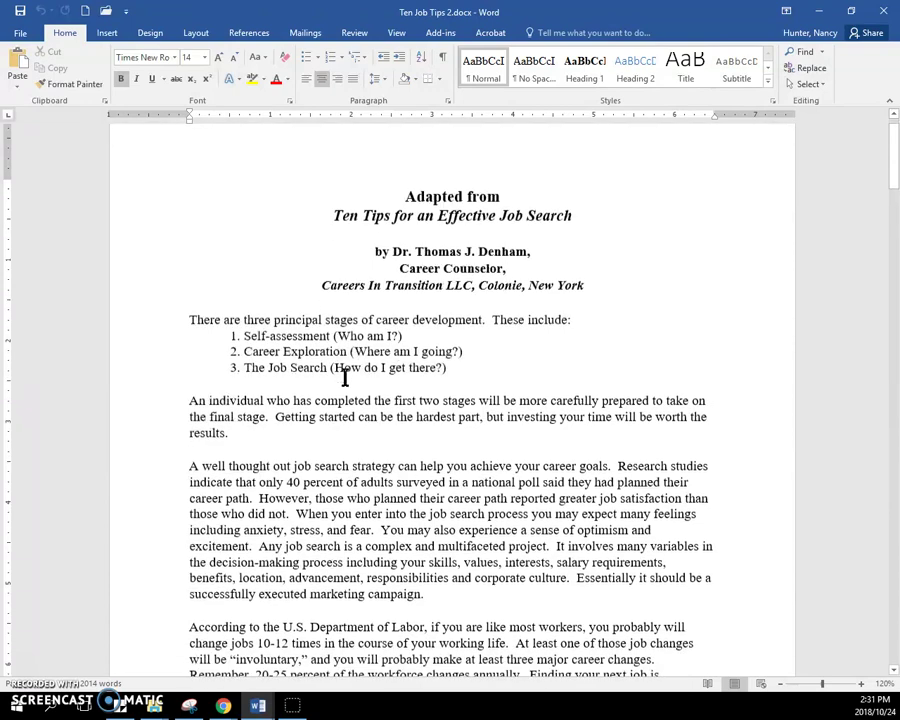
pyautogui.click(246, 467)
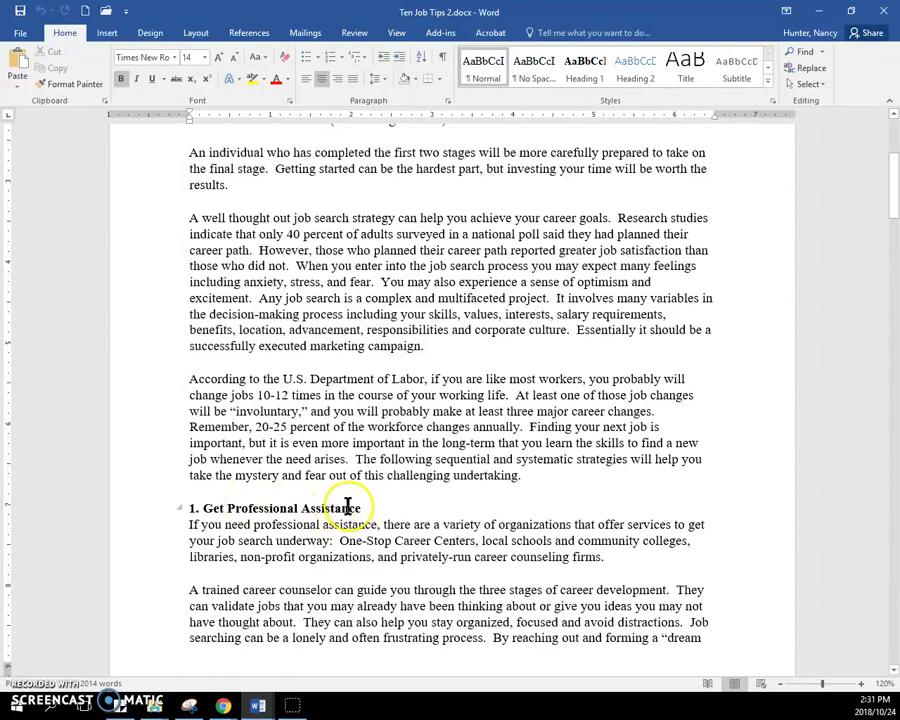
pyautogui.click(195, 511)
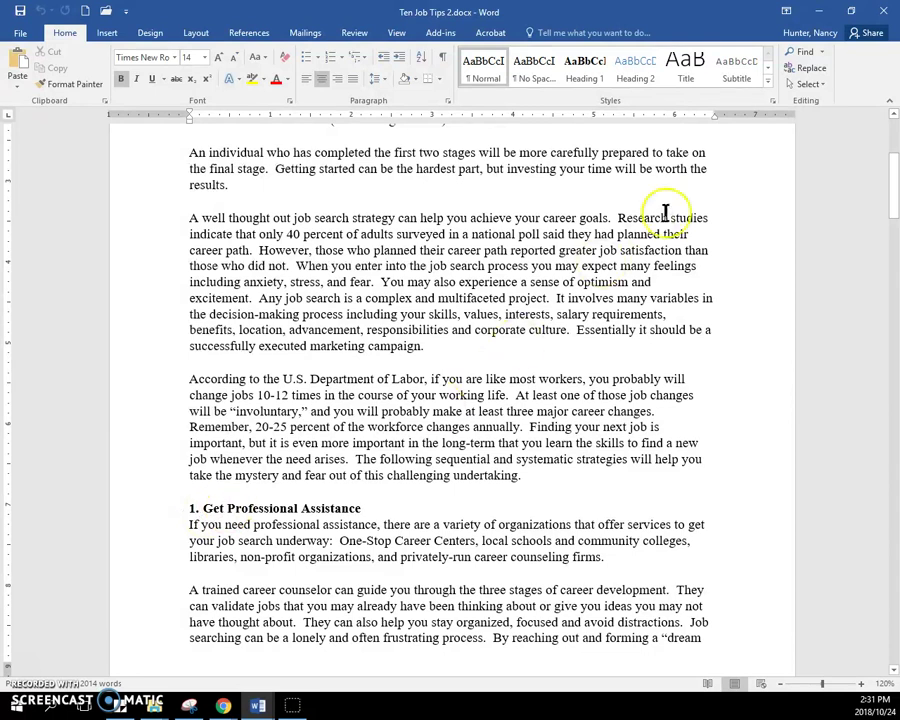
pyautogui.click(805, 56)
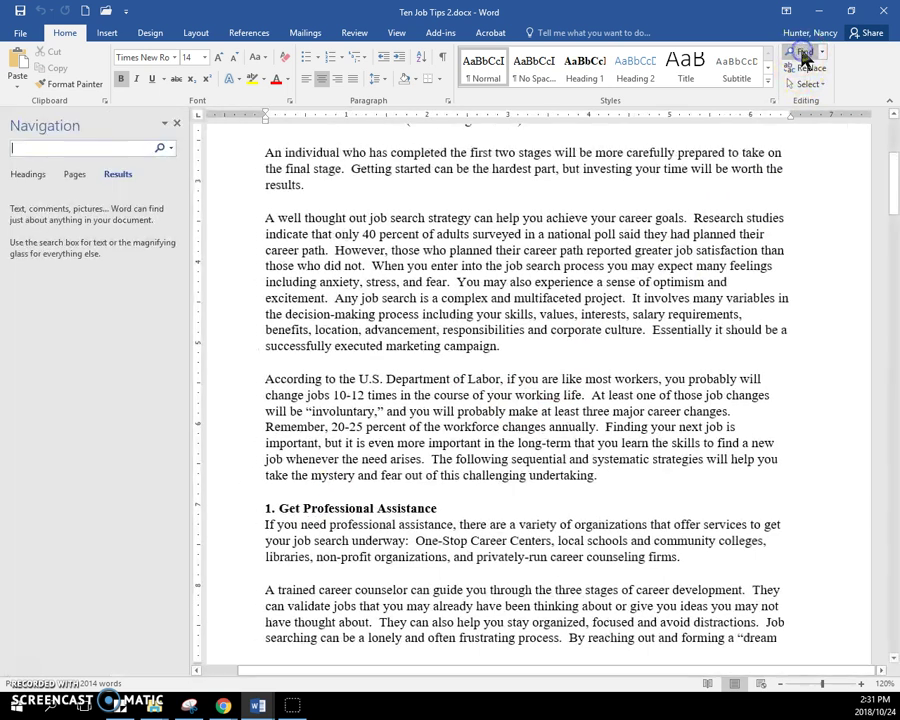
# - List headings in the Navigation pane and colour '1. Get Professional Assistance' red
pyautogui.click(30, 175)
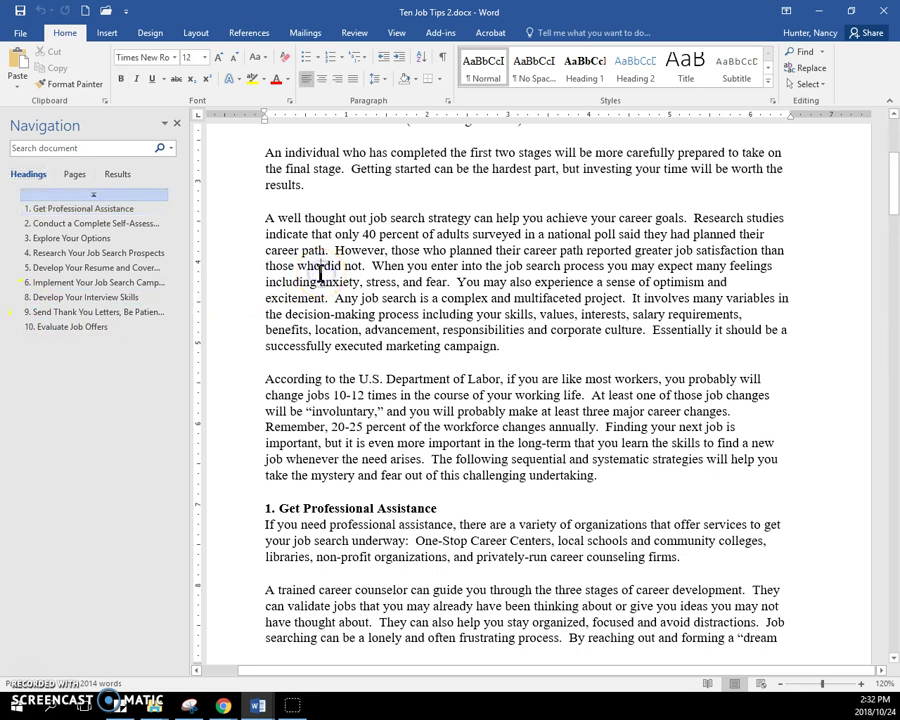
pyautogui.scroll(-2, 320, 272)
pyautogui.click(377, 280)
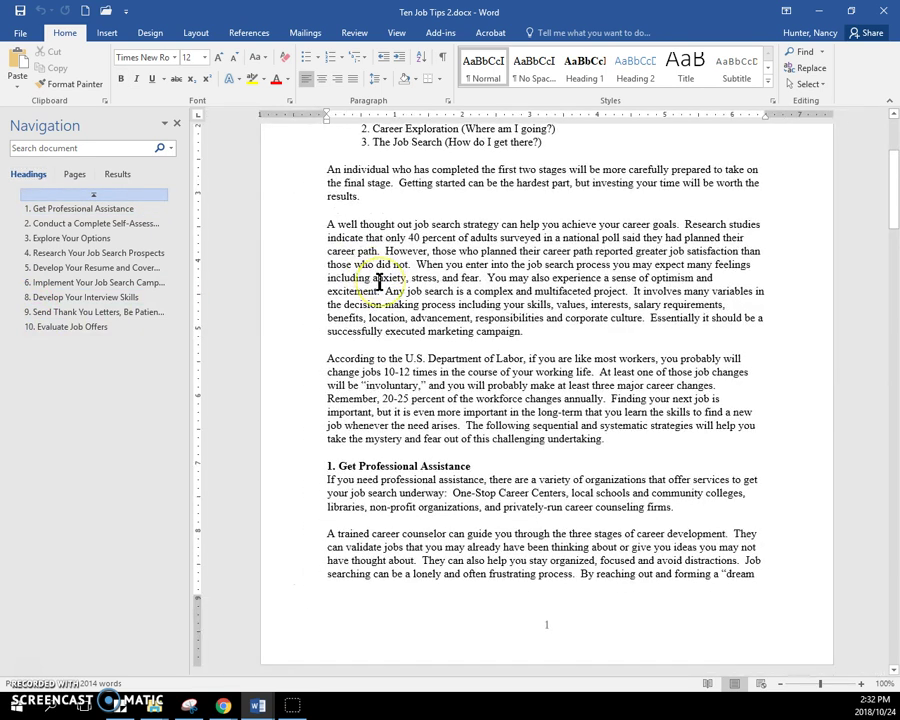
pyautogui.click(421, 405)
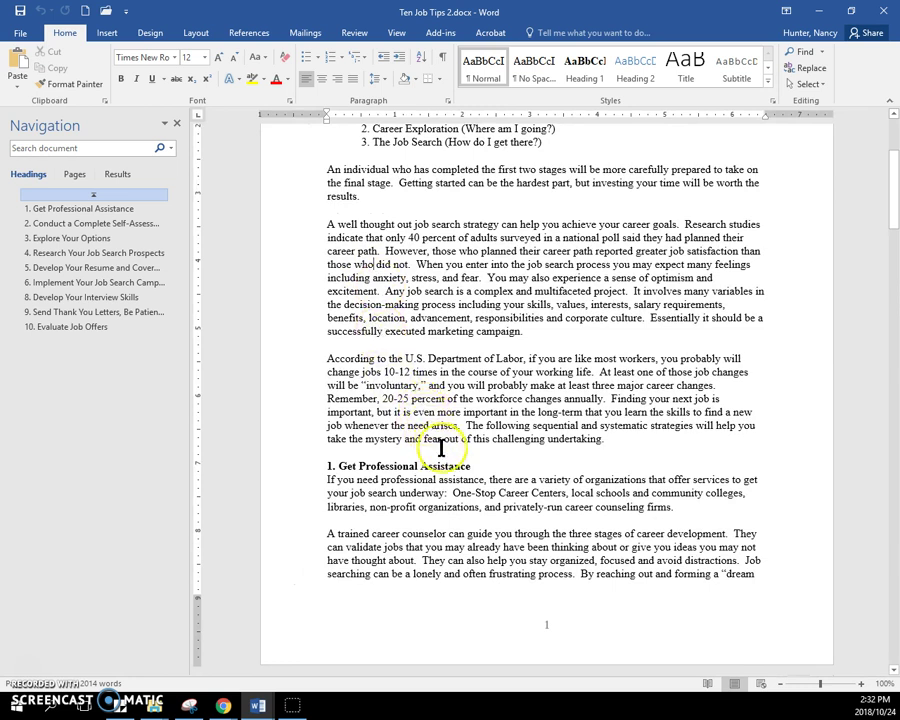
pyautogui.moveTo(481, 463); pyautogui.dragTo(310, 464)
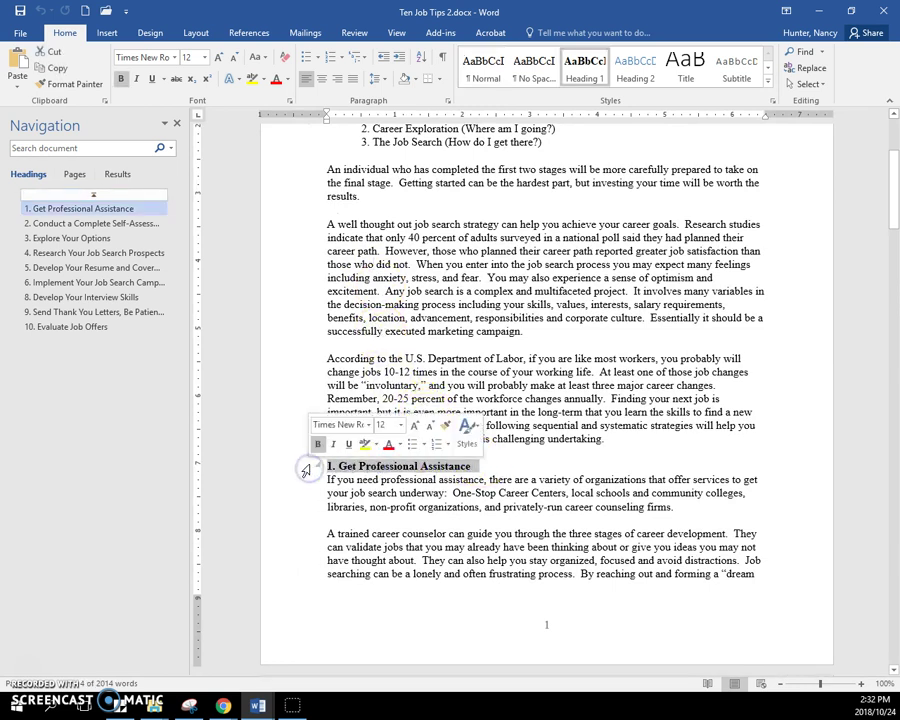
pyautogui.click(390, 446)
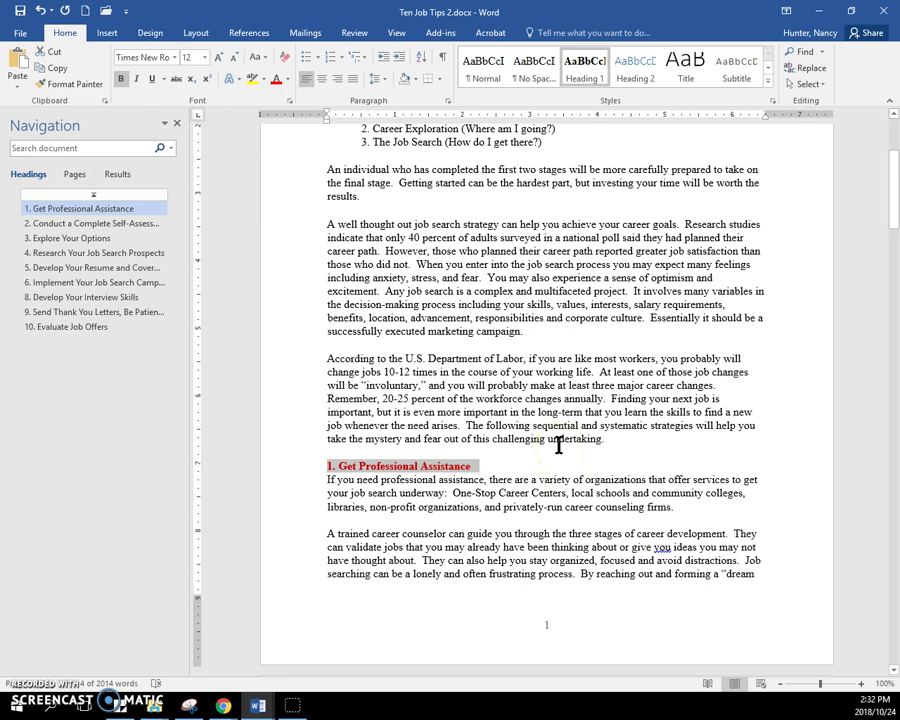
# - Lock Format Painter on and copy the red heading format onto headings 2 through 6
pyautogui.click(73, 86)
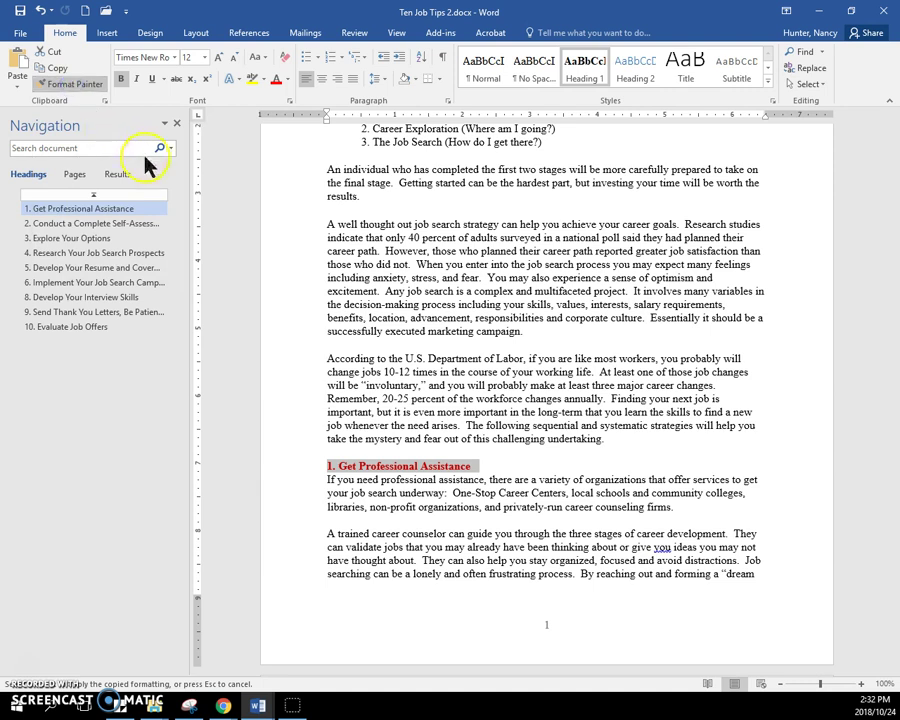
pyautogui.click(68, 225)
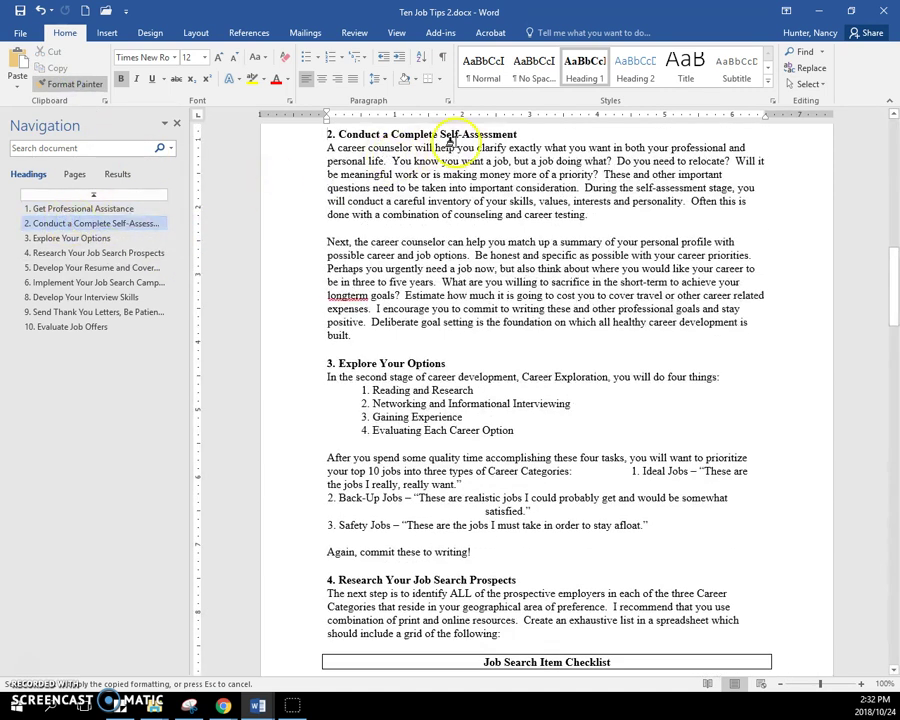
pyautogui.click(288, 140)
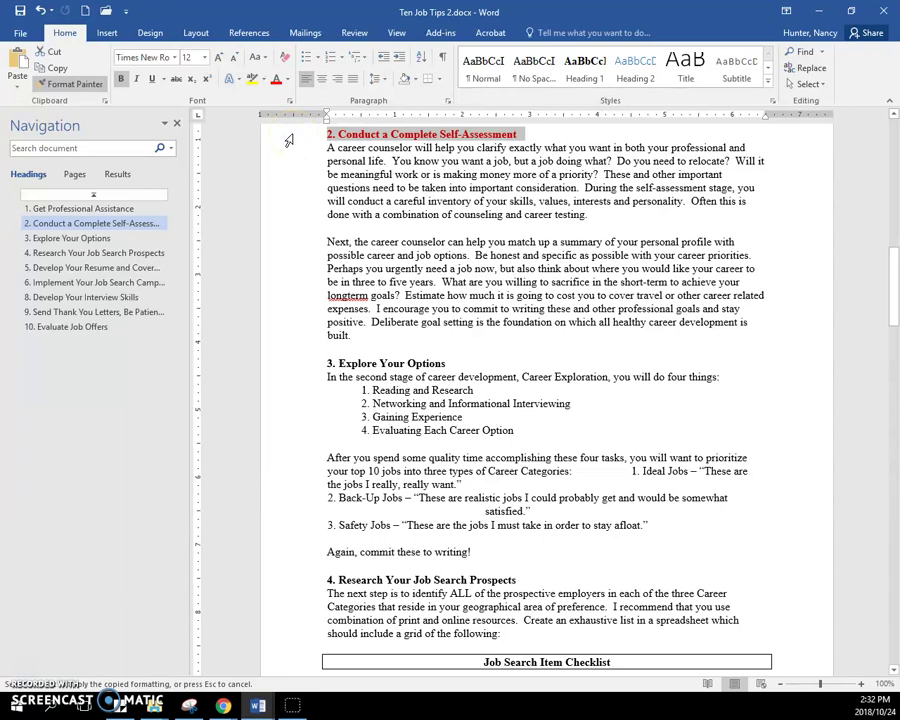
pyautogui.click(282, 366)
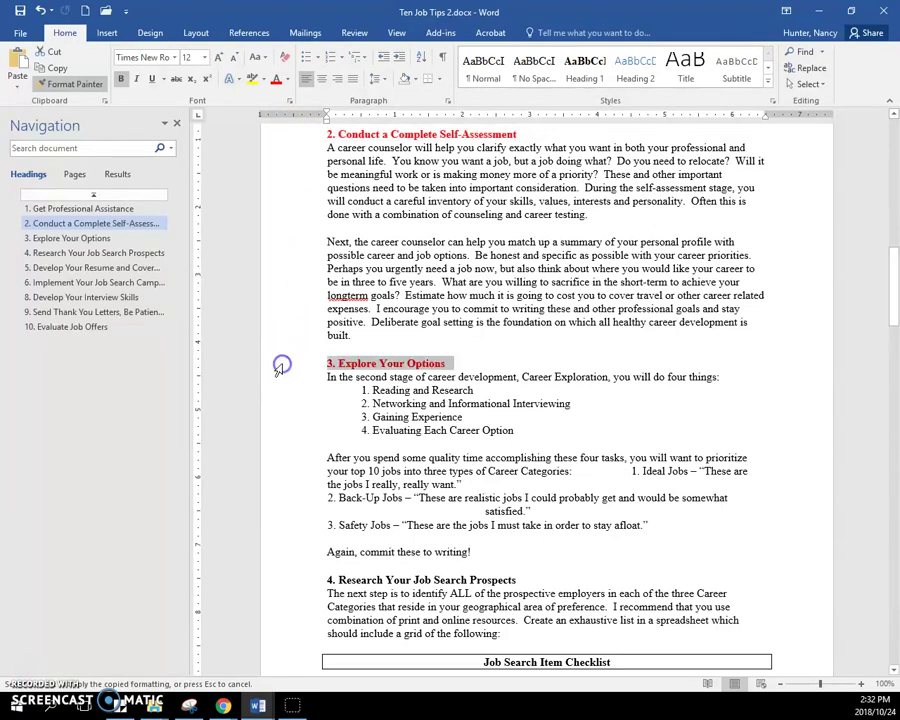
pyautogui.click(284, 586)
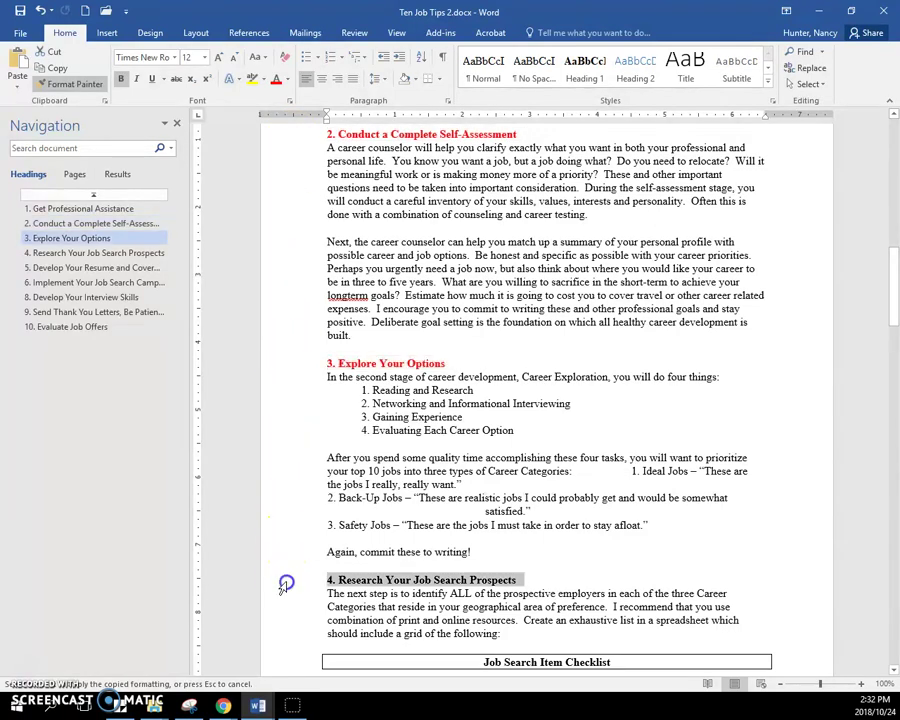
pyautogui.click(80, 267)
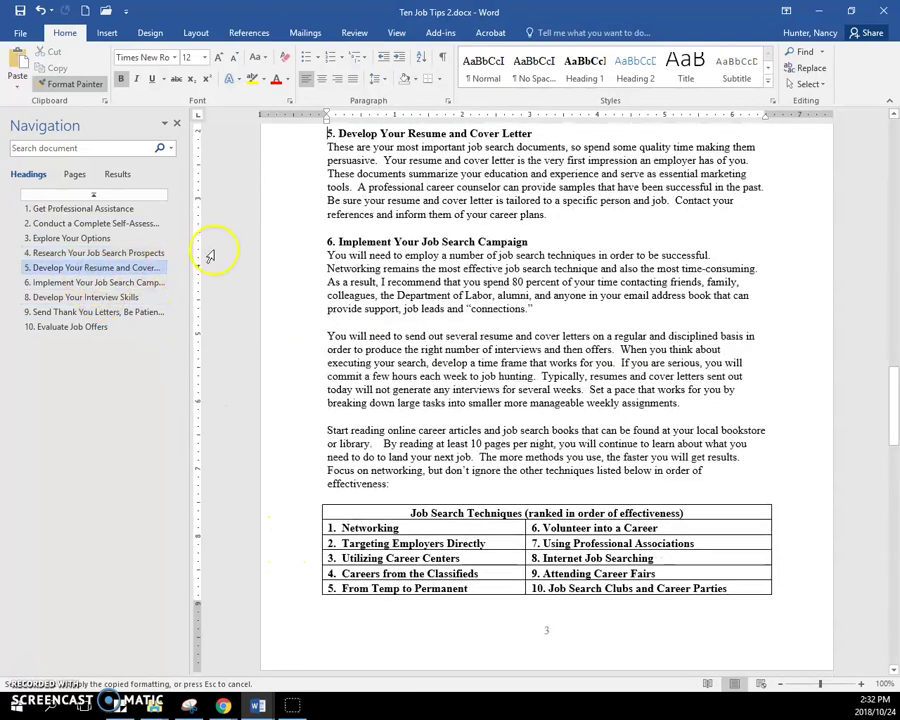
pyautogui.click(292, 134)
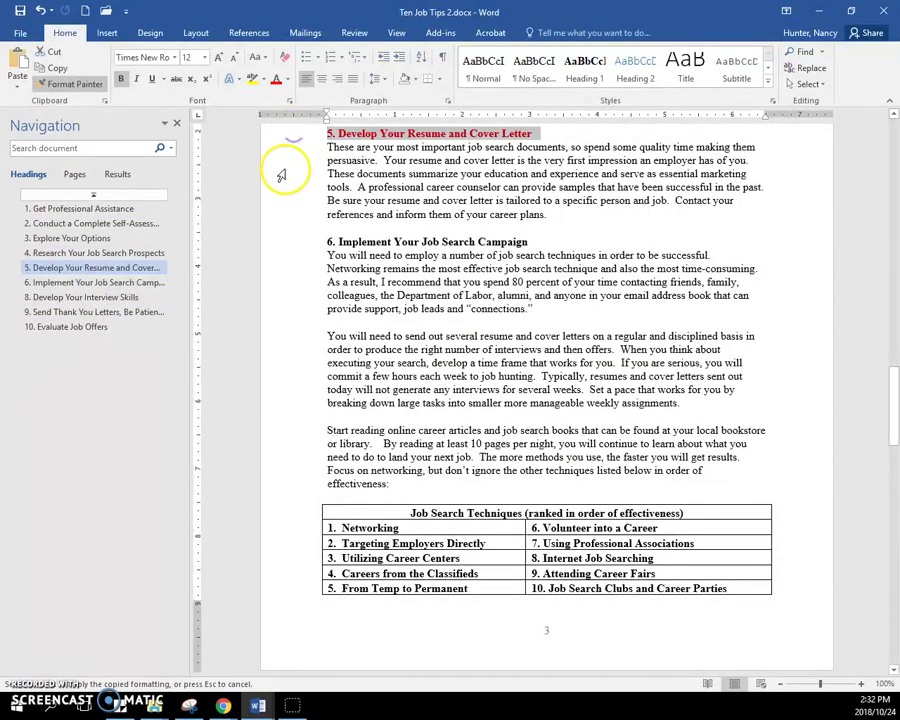
pyautogui.click(280, 248)
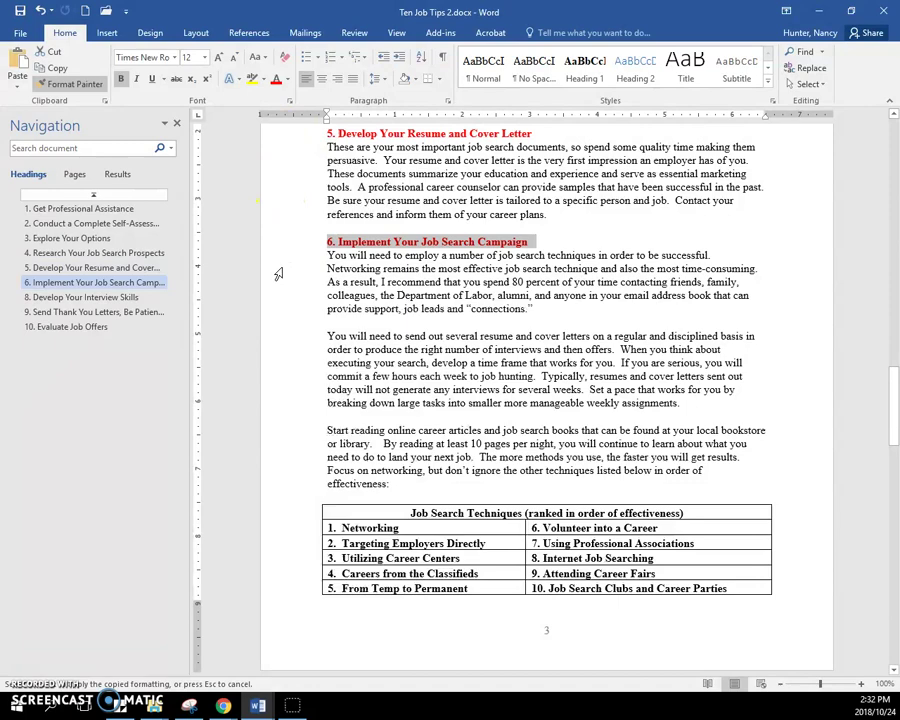
# - Copy the red heading format onto headings 7 through 10
pyautogui.scroll(-3, 298, 320)
pyautogui.scroll(-8, 310, 322)
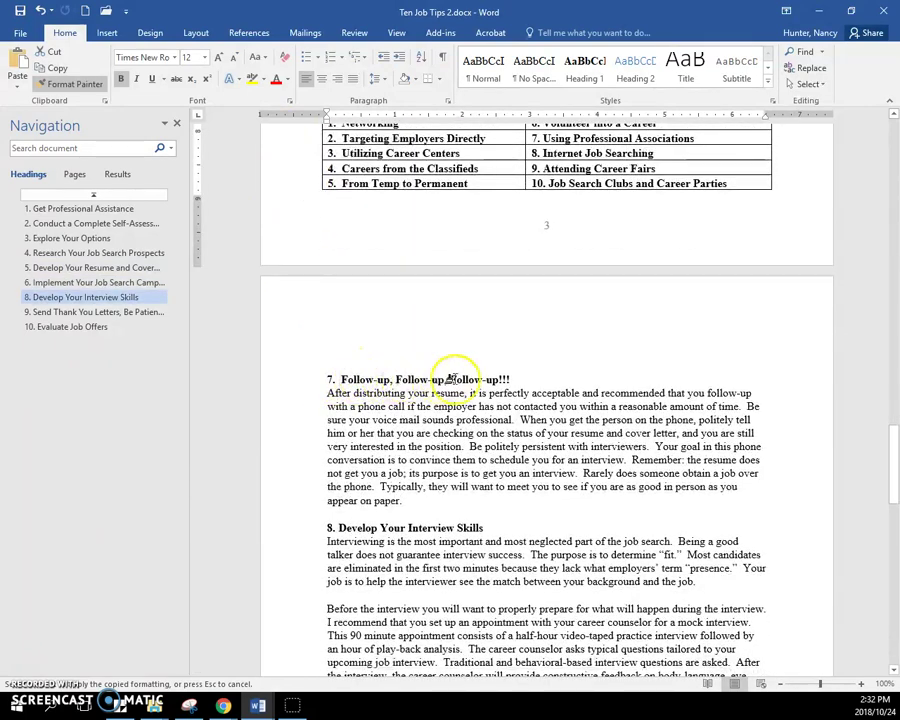
pyautogui.click(294, 380)
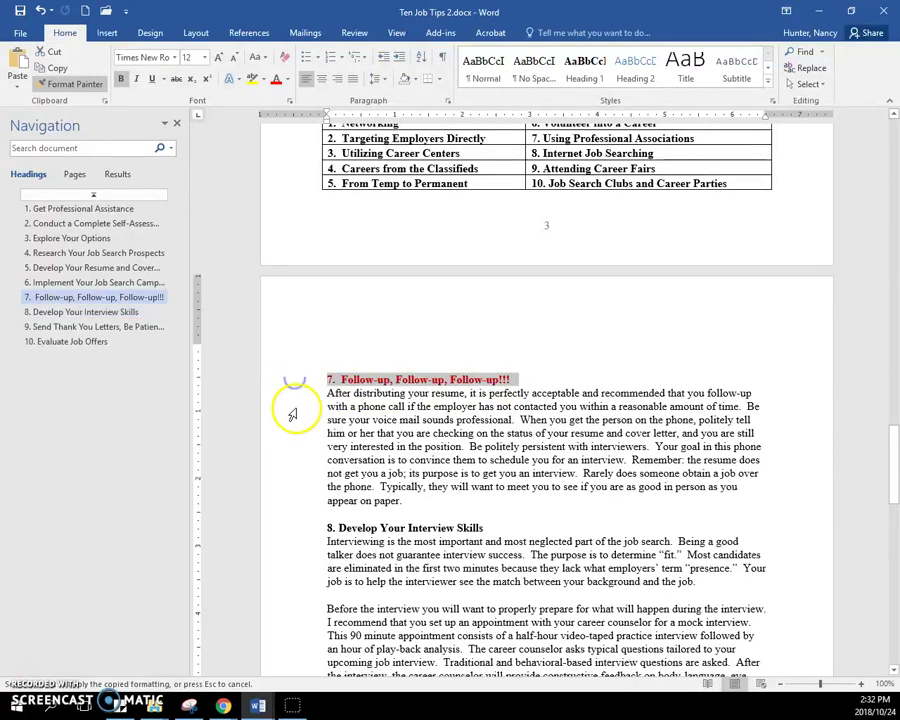
pyautogui.click(291, 531)
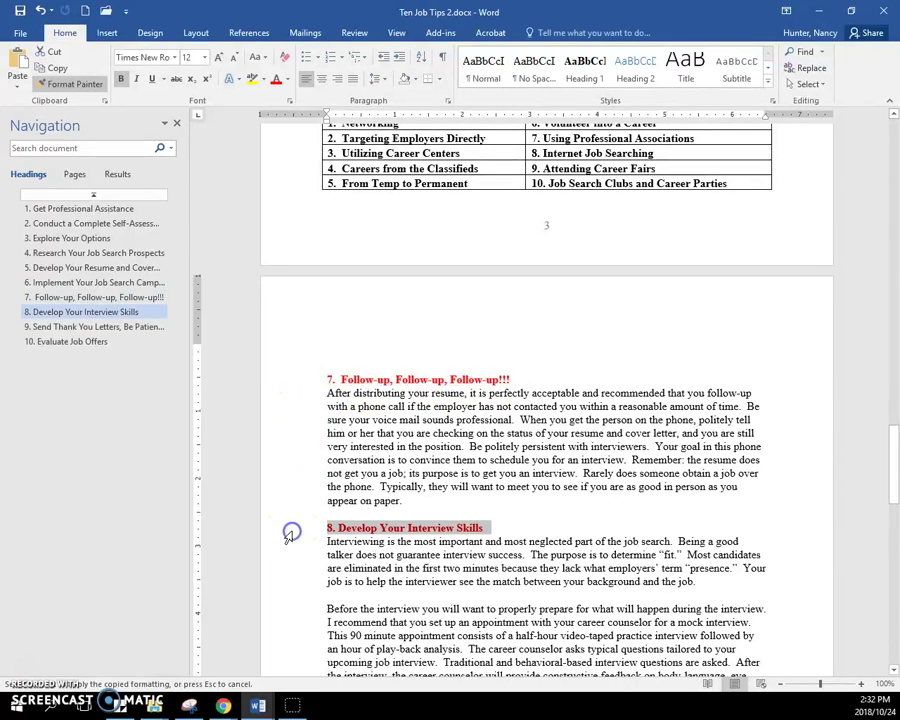
pyautogui.click(88, 327)
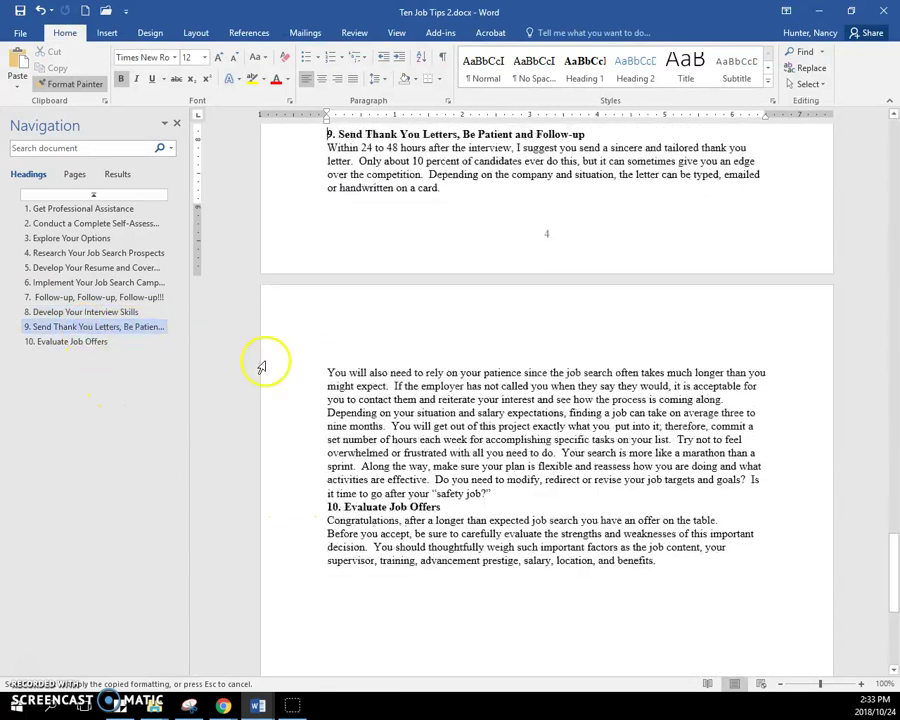
pyautogui.click(291, 135)
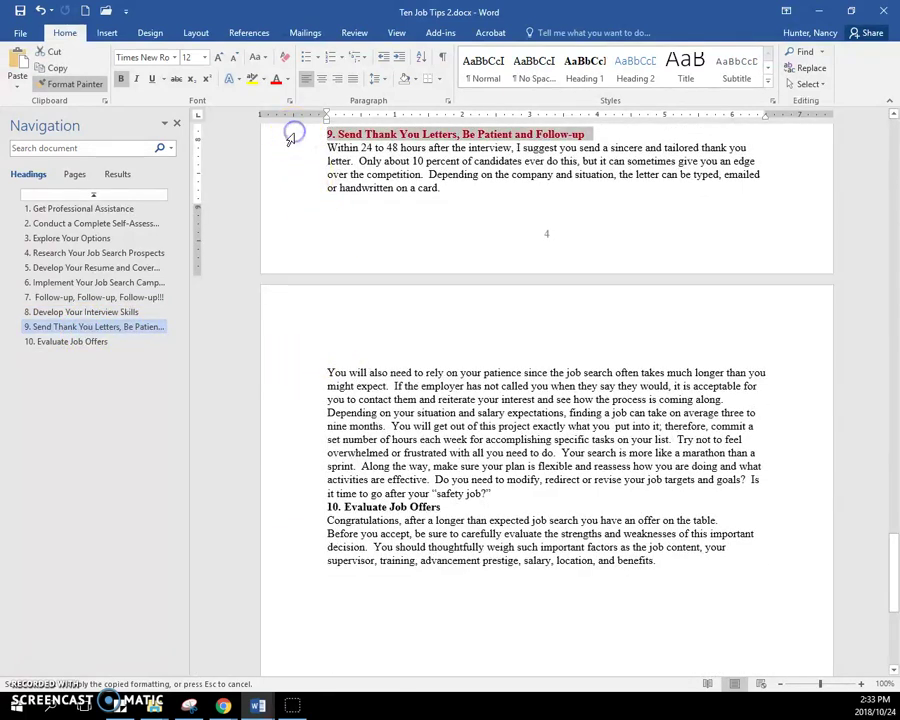
pyautogui.click(291, 508)
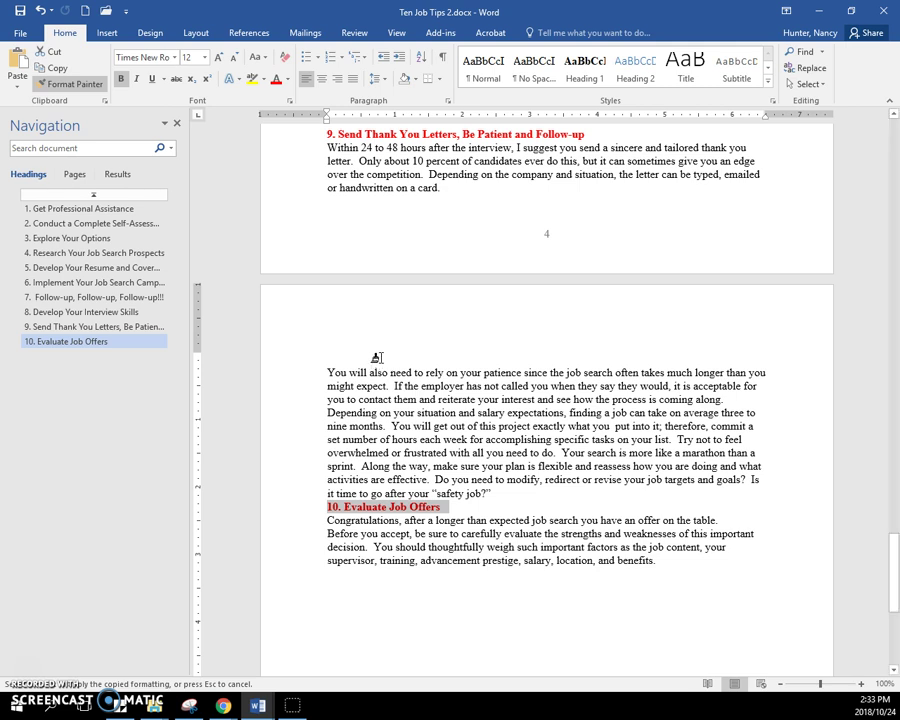
# - Turn off Format Painter and close the headings Navigation pane
pyautogui.click(80, 84)
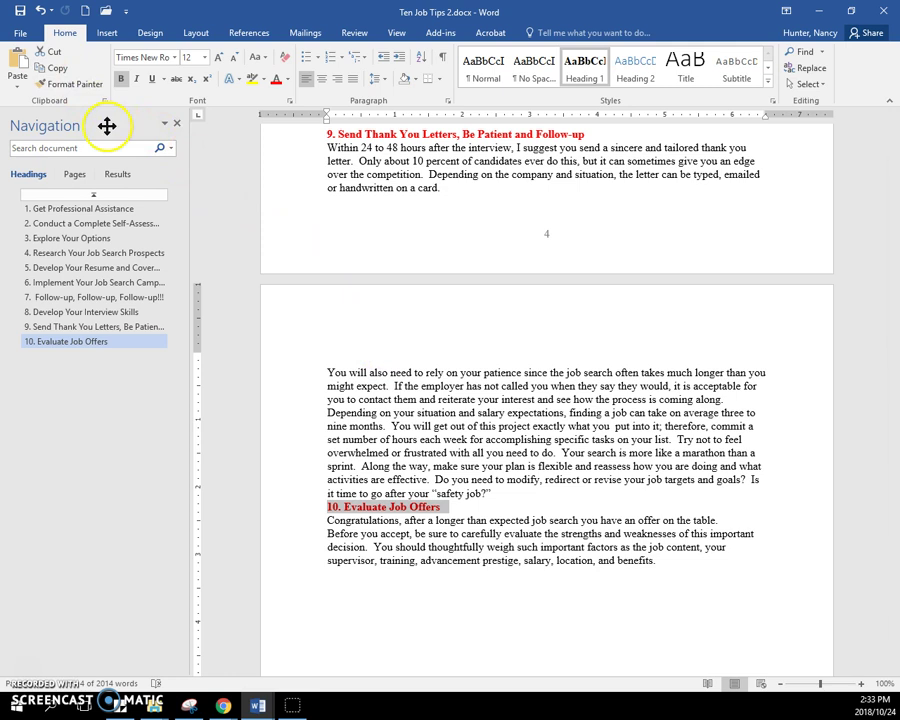
pyautogui.click(177, 123)
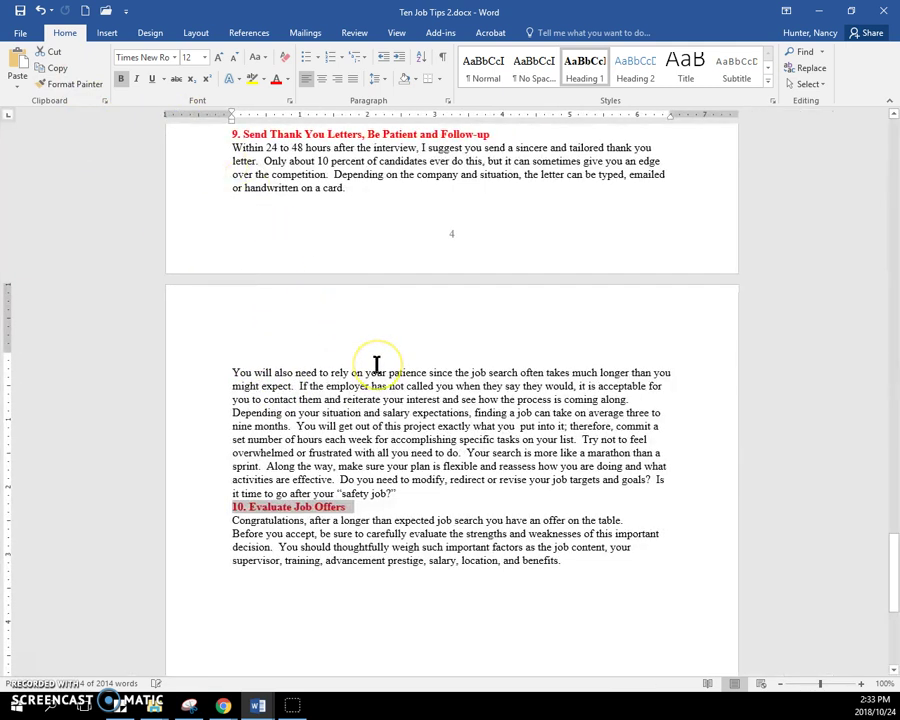
# - Deselect the last heading and jump to the top of the document with Ctrl+Home
pyautogui.click(389, 383)
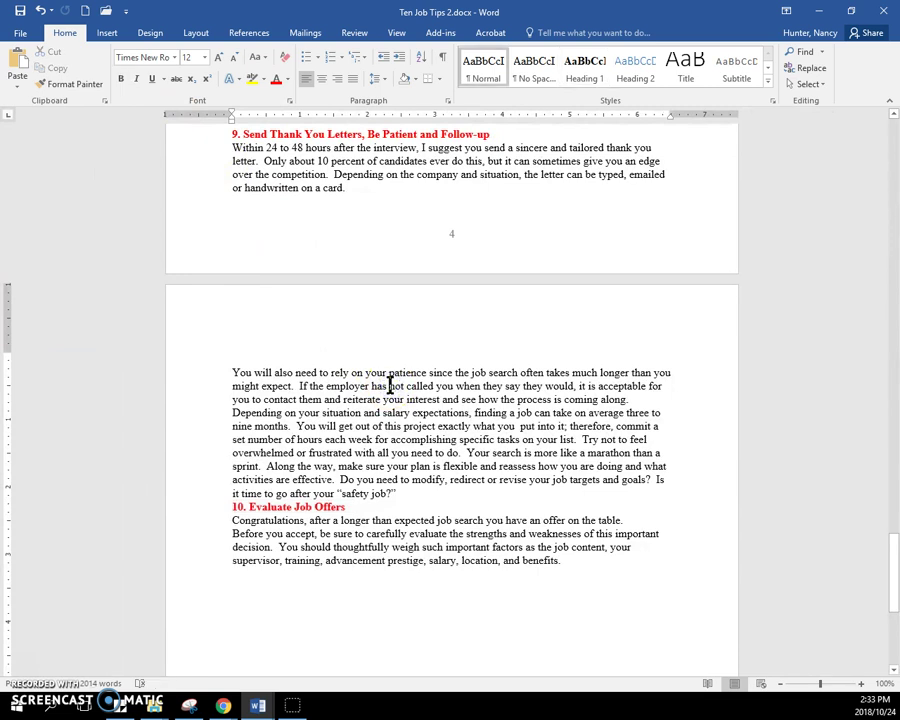
pyautogui.hotkey('ctrl', 'Home')
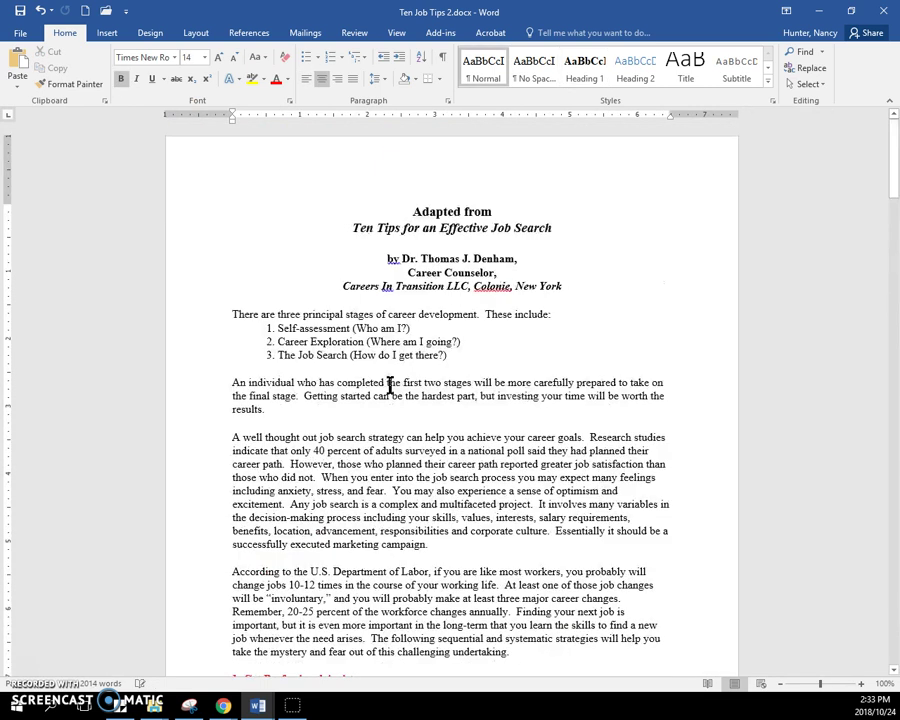
# - Save as Ten Job Tips 2.docx into the current Lesson 3 Concepts folder, confirming replacement
pyautogui.click(20, 33)
pyautogui.click(40, 175)
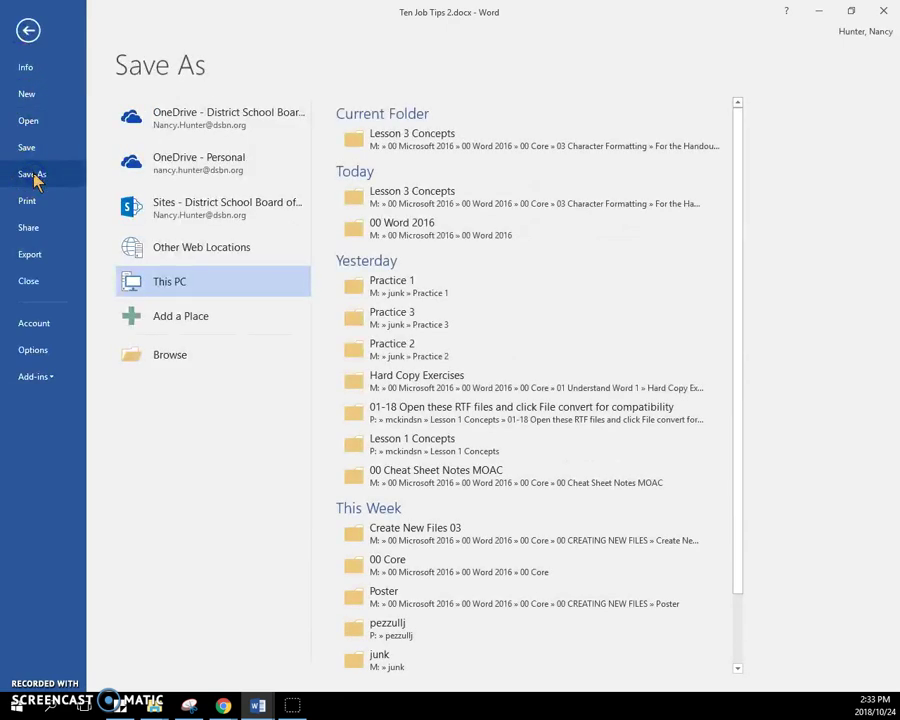
pyautogui.click(357, 148)
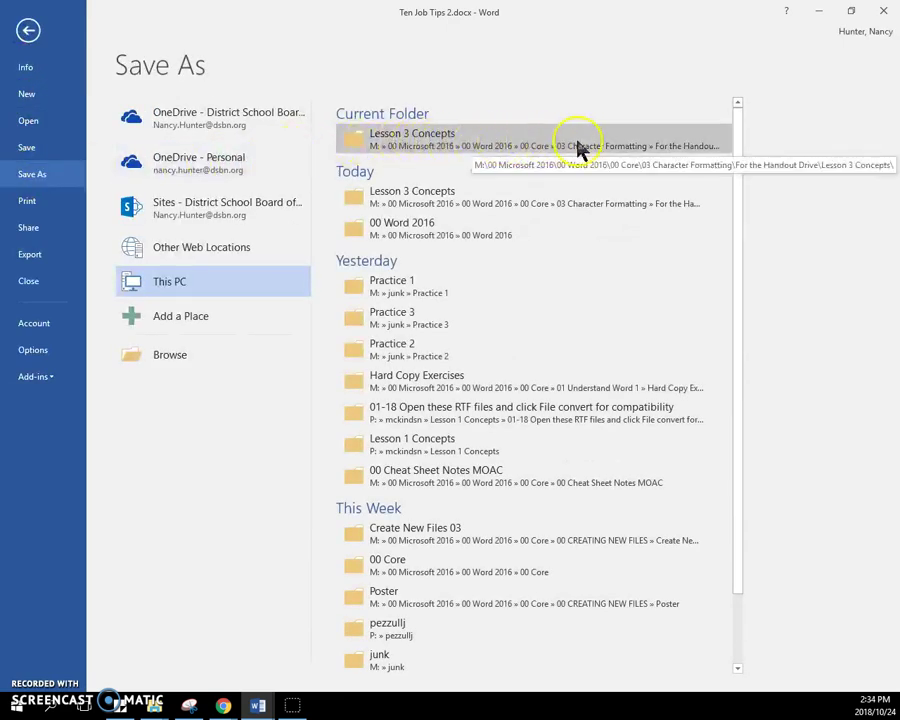
pyautogui.click(480, 149)
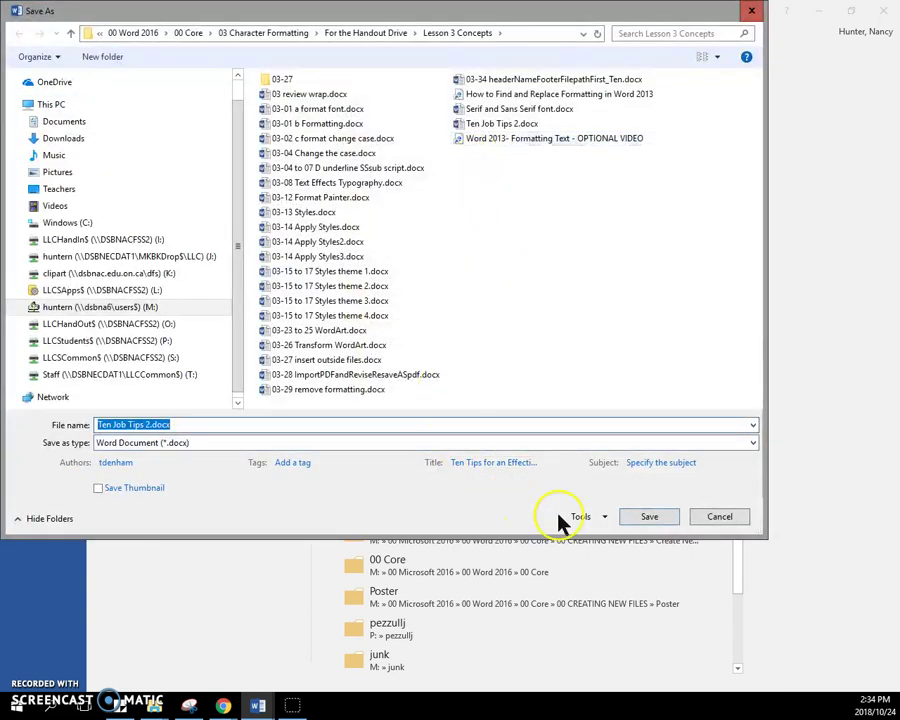
pyautogui.click(647, 518)
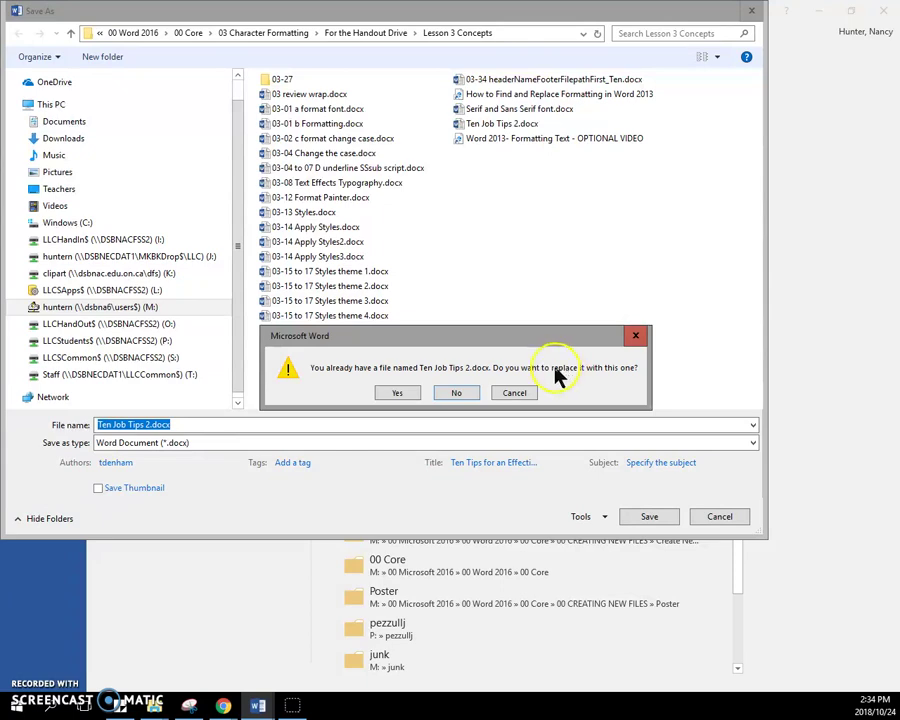
pyautogui.click(398, 393)
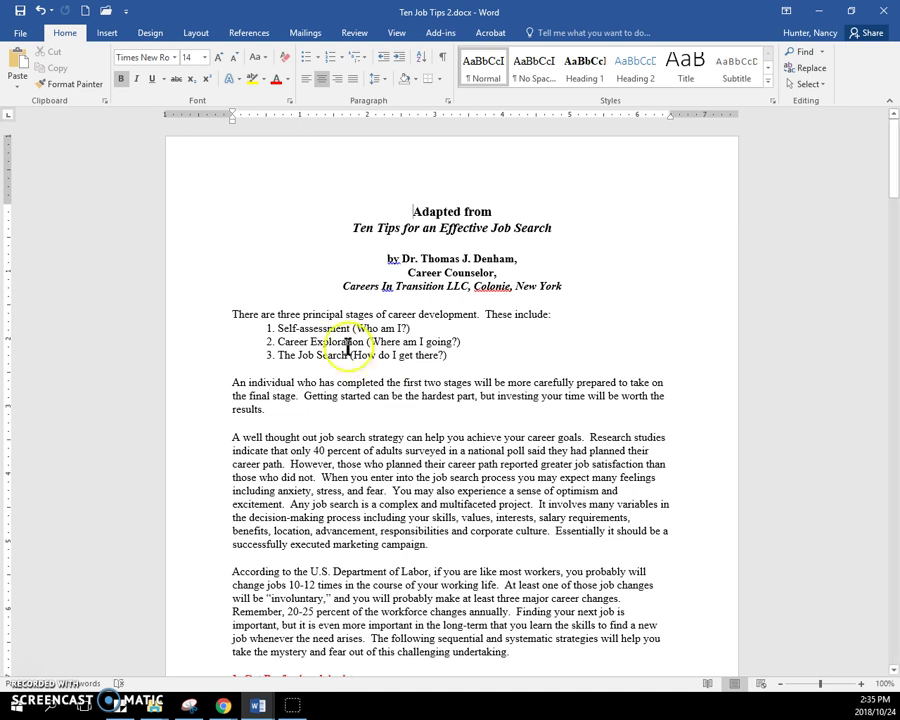
# - Save a PDF (*.pdf) copy named Ten Job Tips 2.pdf into the Lesson 3 Concepts folder
pyautogui.click(28, 44)
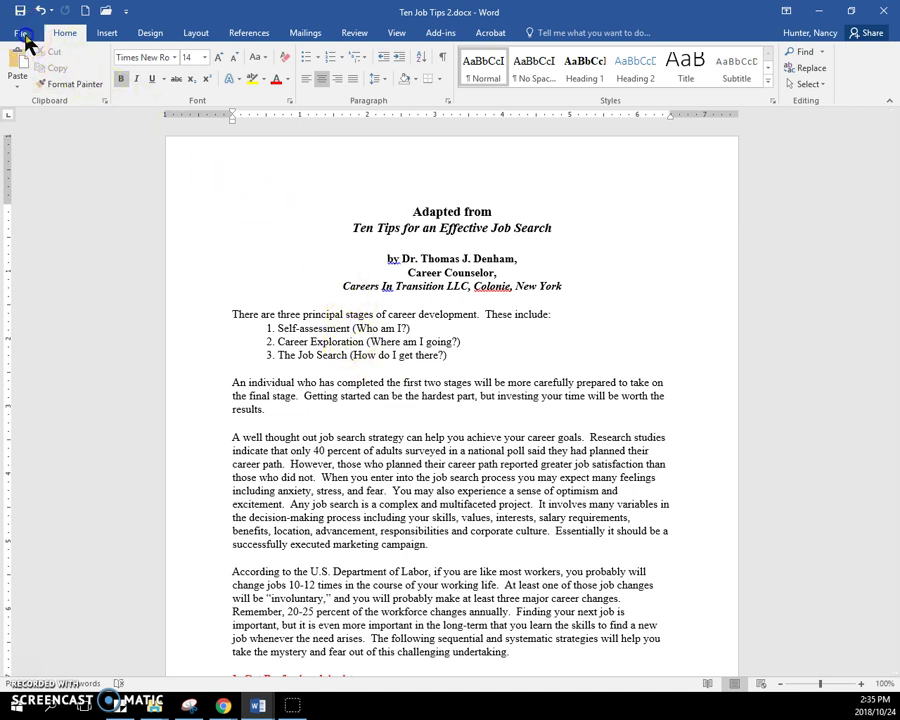
pyautogui.click(33, 176)
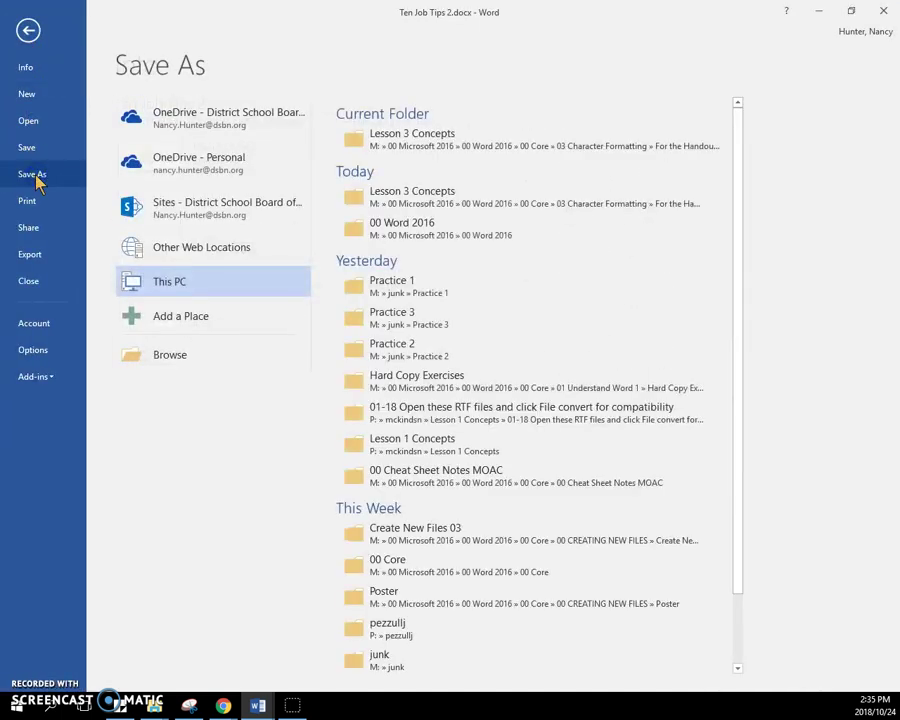
pyautogui.click(418, 146)
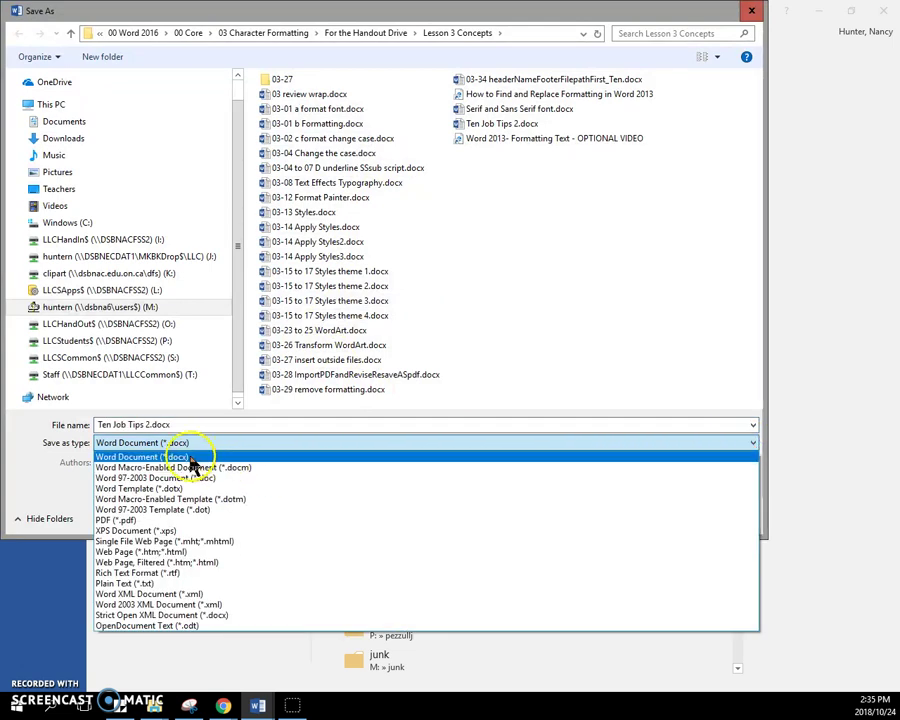
pyautogui.click(152, 522)
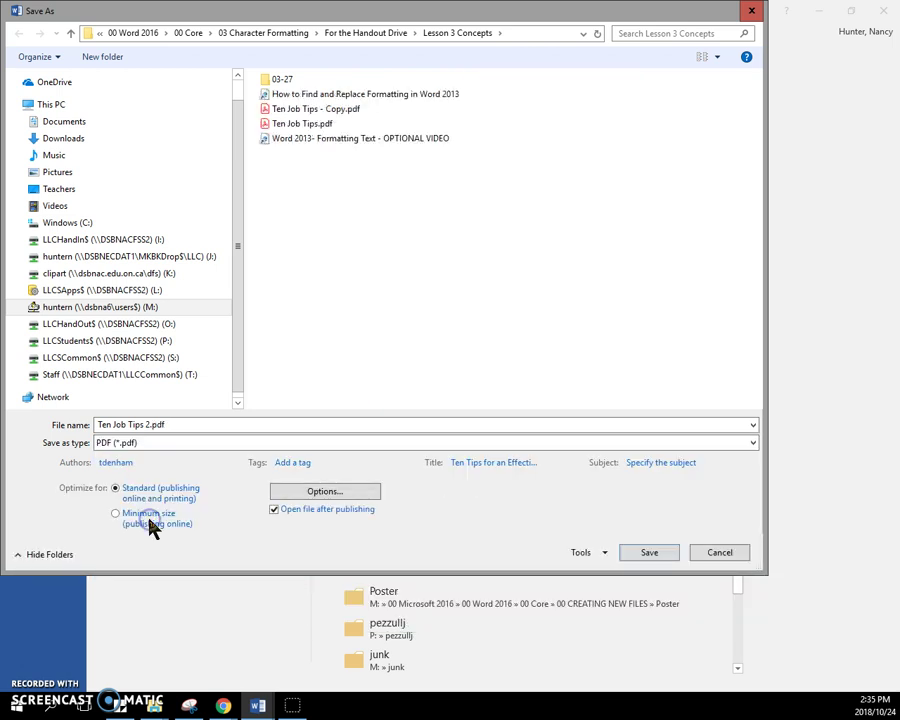
pyautogui.click(125, 424)
pyautogui.click(640, 558)
# - Finish the export, review the 5-page Ten Job Tips 2.pdf in Acrobat Reader, then close it
pyautogui.click(646, 558)
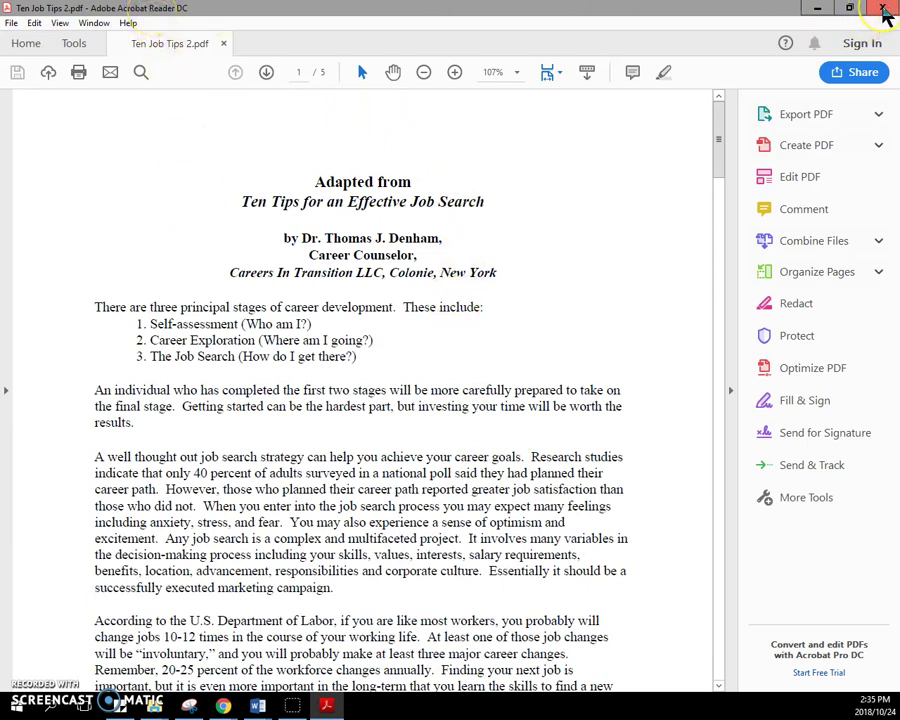
pyautogui.click(883, 7)
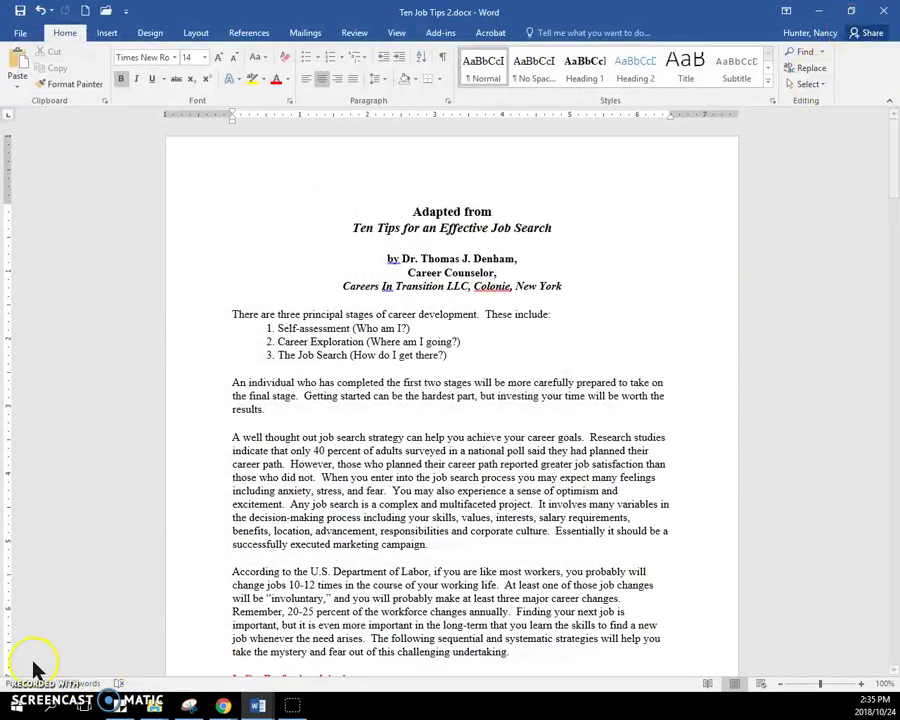
# - Close Word, verify Ten Job Tips 2.docx and .pdf in Lesson 3 Concepts, and return to the 03-28 handout
pyautogui.click(380, 462)
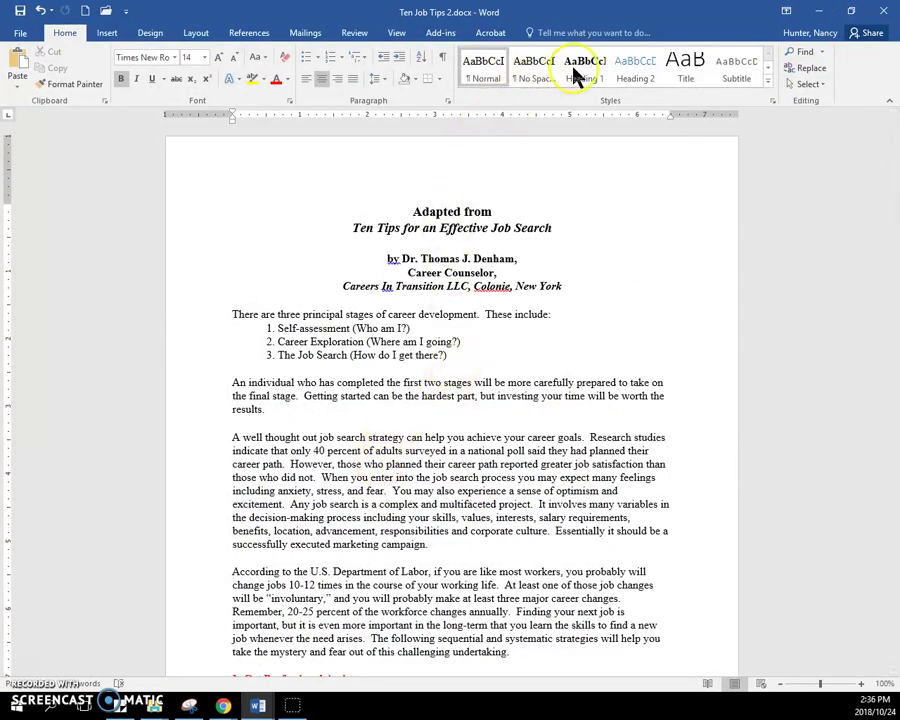
pyautogui.click(882, 14)
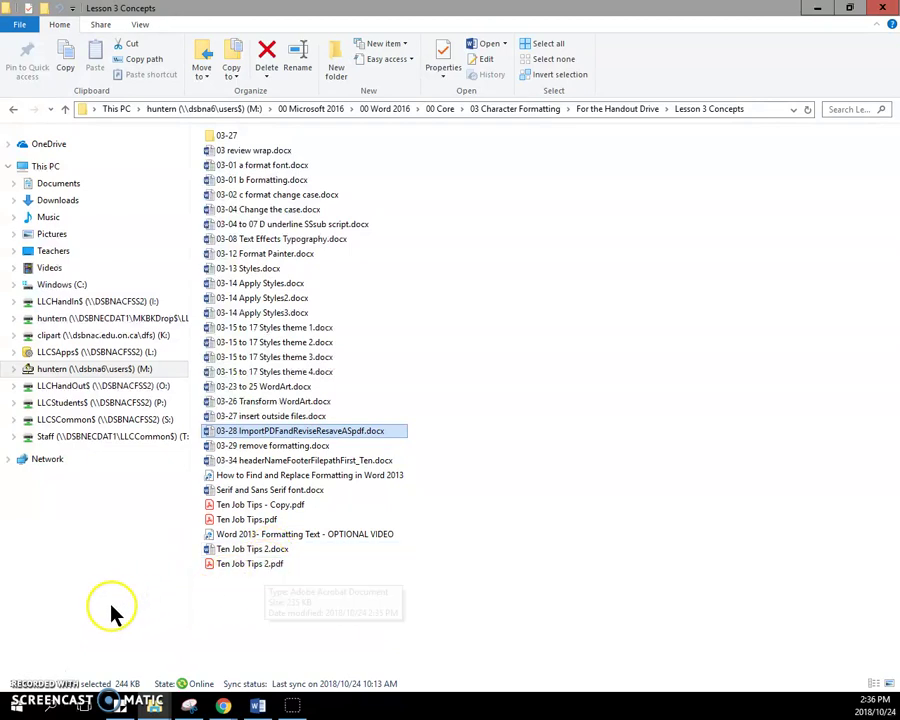
pyautogui.click(257, 706)
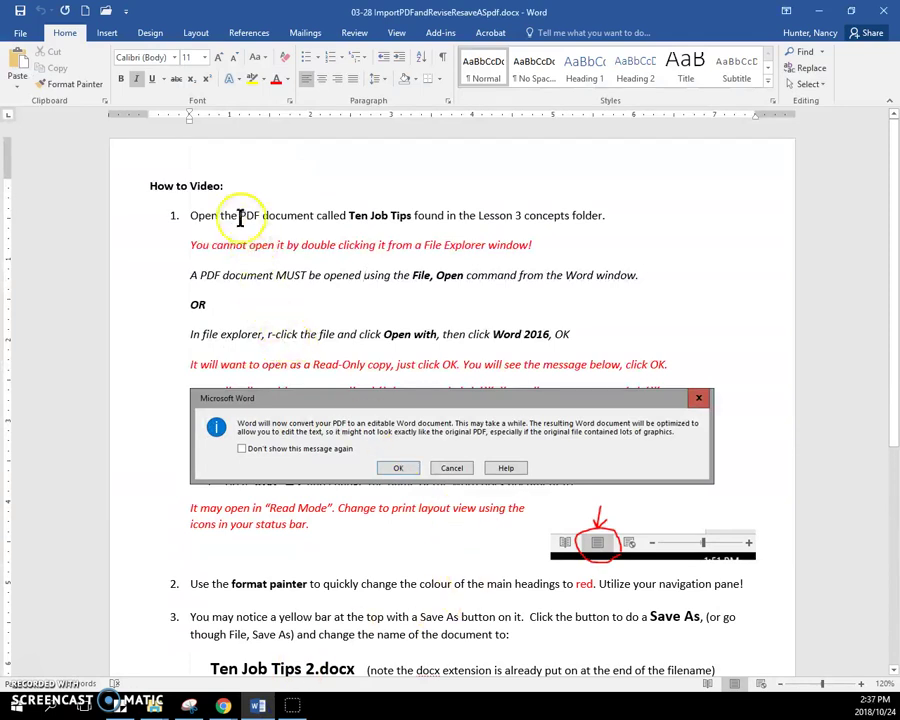
pyautogui.moveTo(240, 216); pyautogui.dragTo(300, 216)
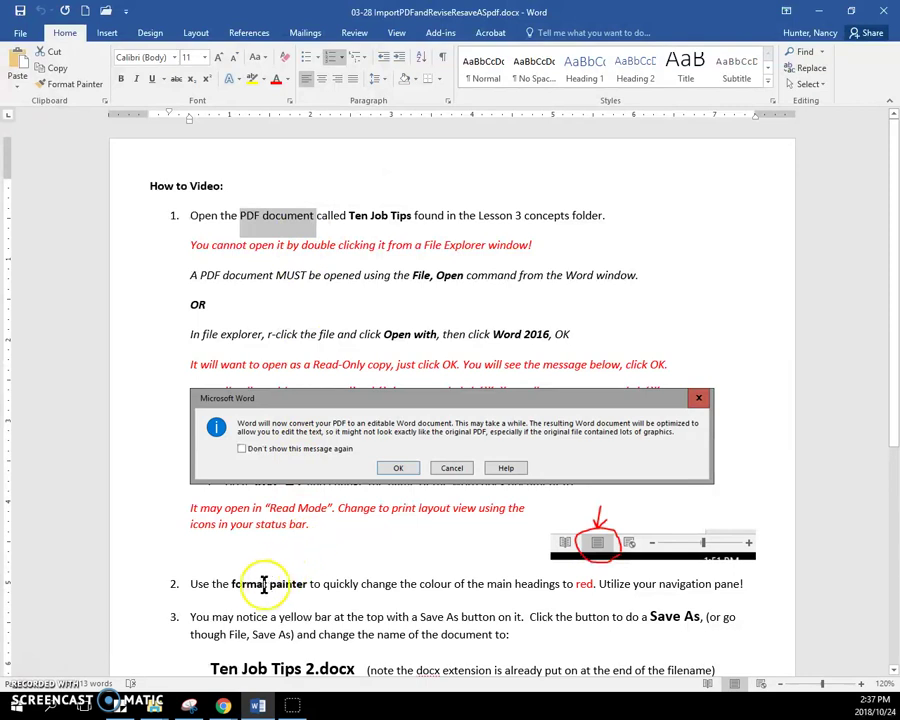
pyautogui.moveTo(257, 585); pyautogui.dragTo(360, 584)
pyautogui.scroll(-4, 360, 584)
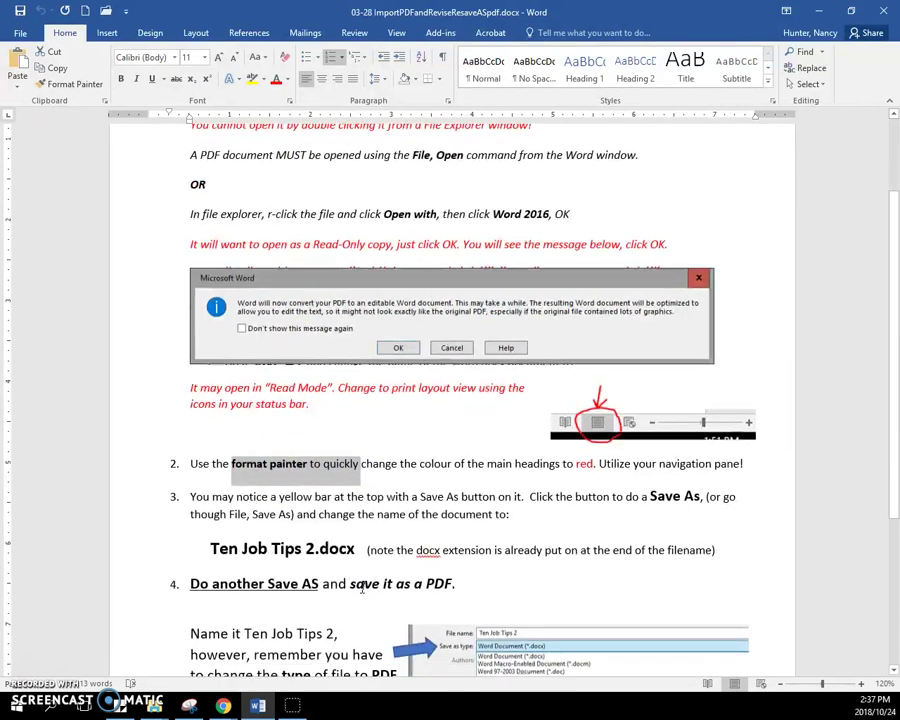
pyautogui.scroll(-2, 362, 588)
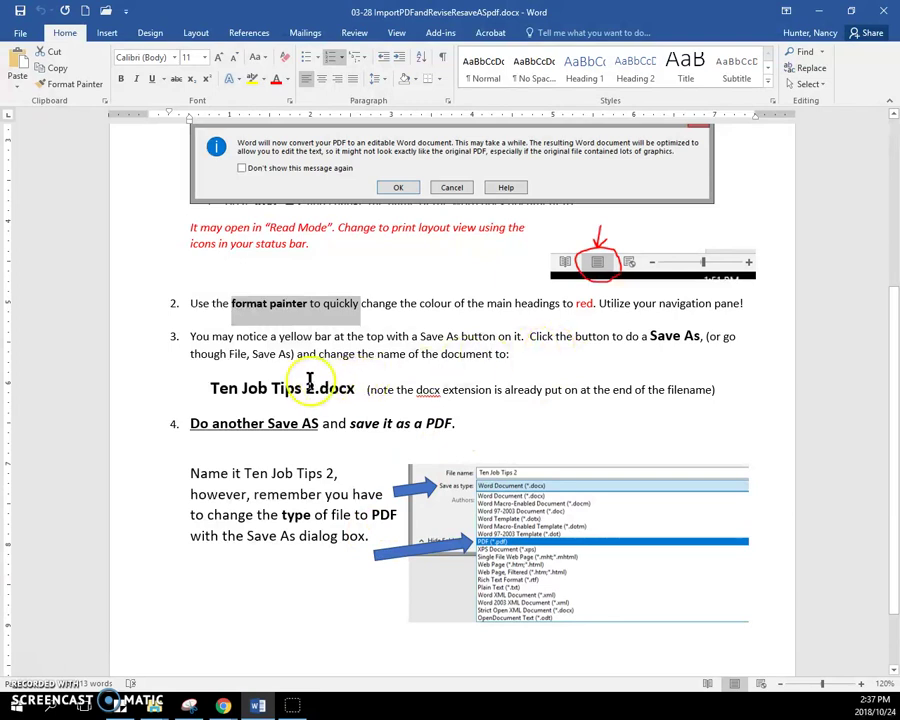
pyautogui.moveTo(306, 389); pyautogui.dragTo(355, 392)
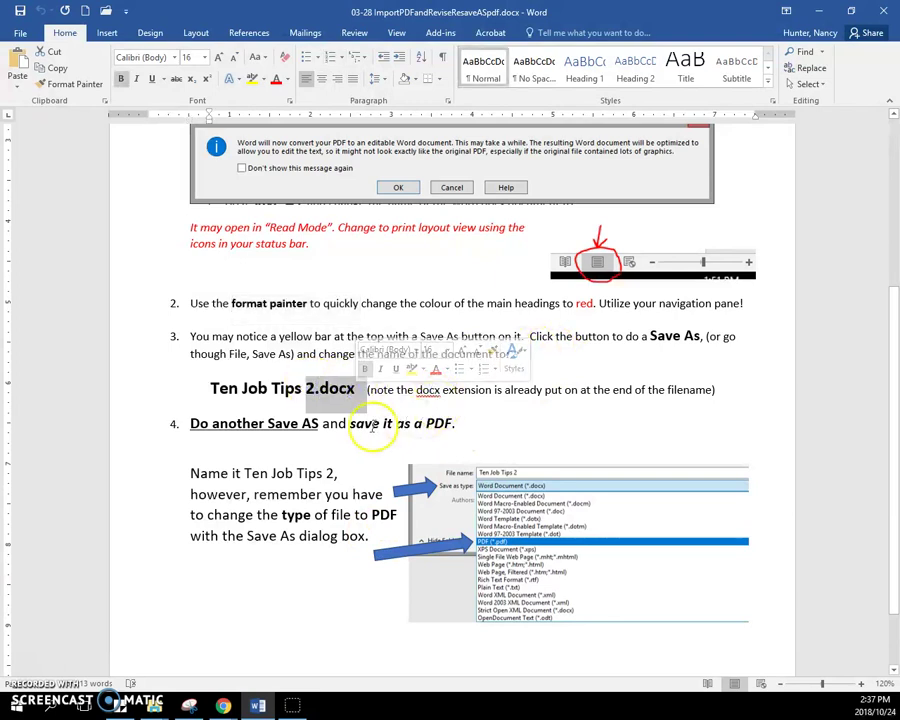